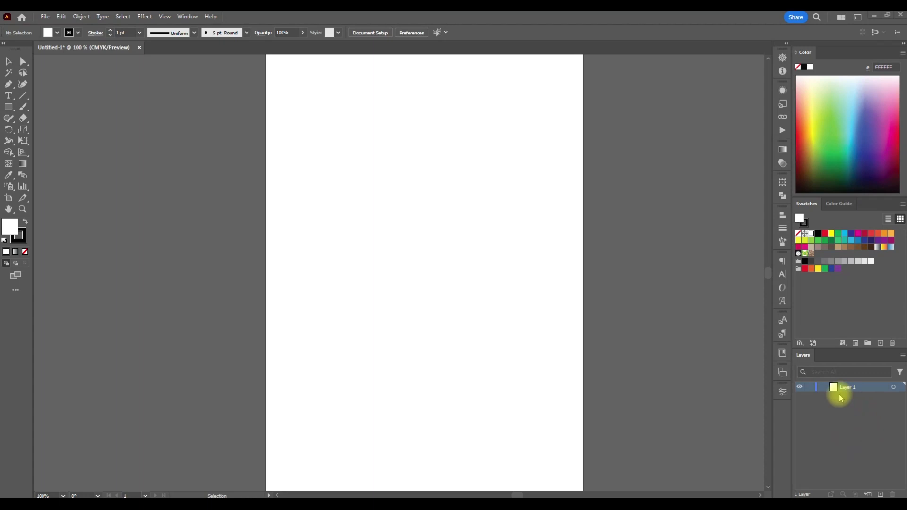
pyautogui.hscroll(1, 466, 349)
pyautogui.scroll(1, 466, 349)
pyautogui.scroll(-1, 467, 344)
pyautogui.hscroll(-1, 446, 363)
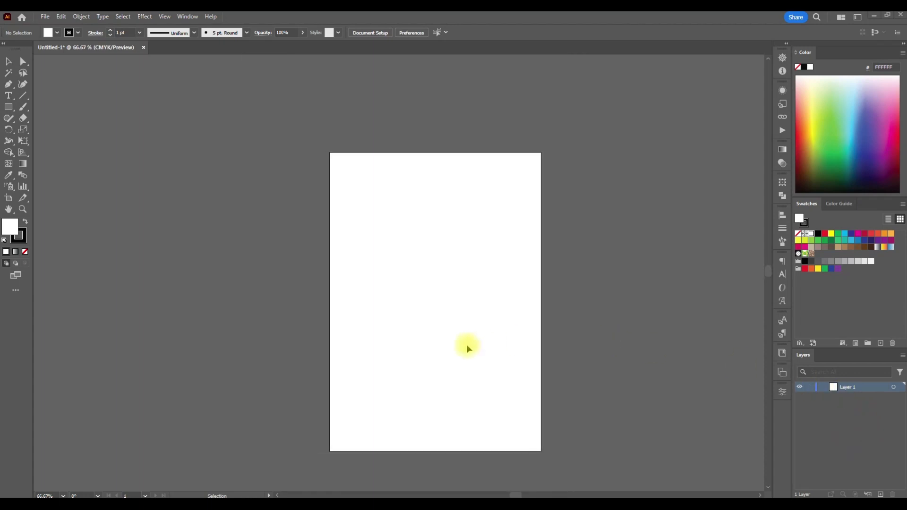
pyautogui.scroll(1, 446, 364)
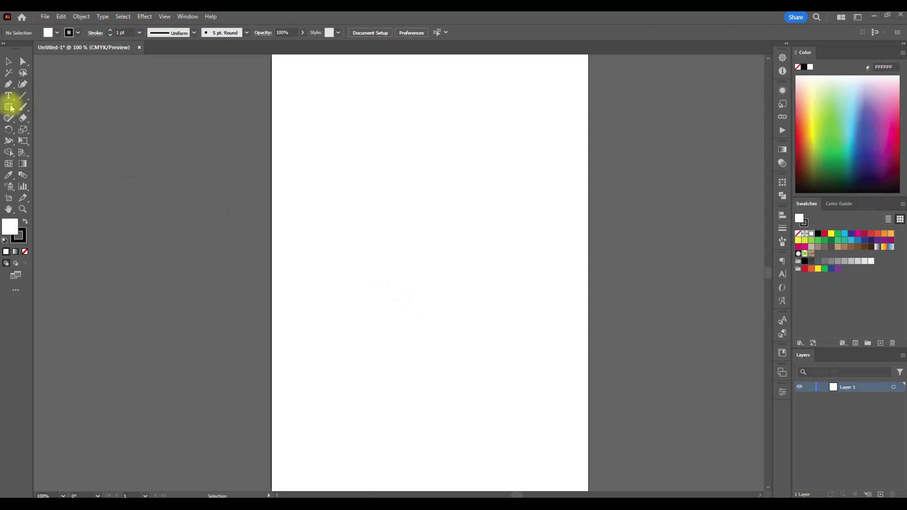
# Draw a rectangle about 79 mm wide and 76 mm high in the upper left part of the page.
pyautogui.click(336, 152)
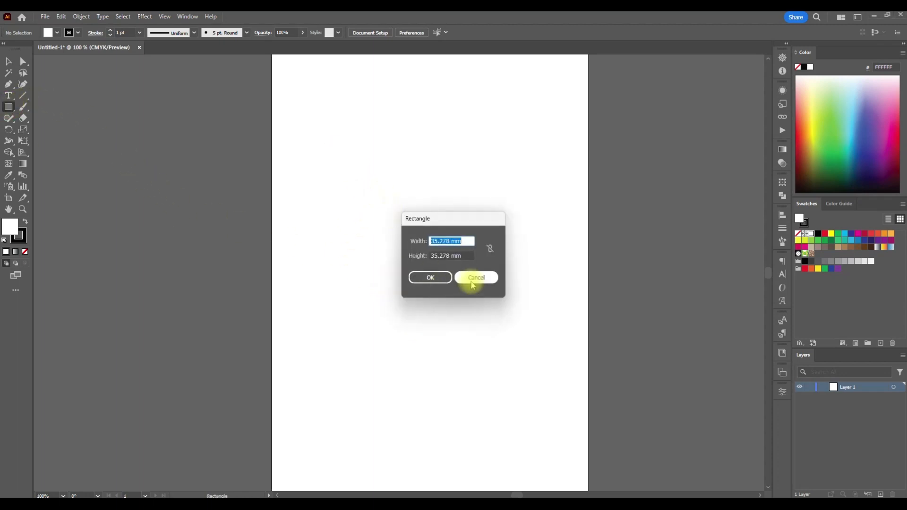
pyautogui.moveTo(320, 115); pyautogui.dragTo(440, 230)
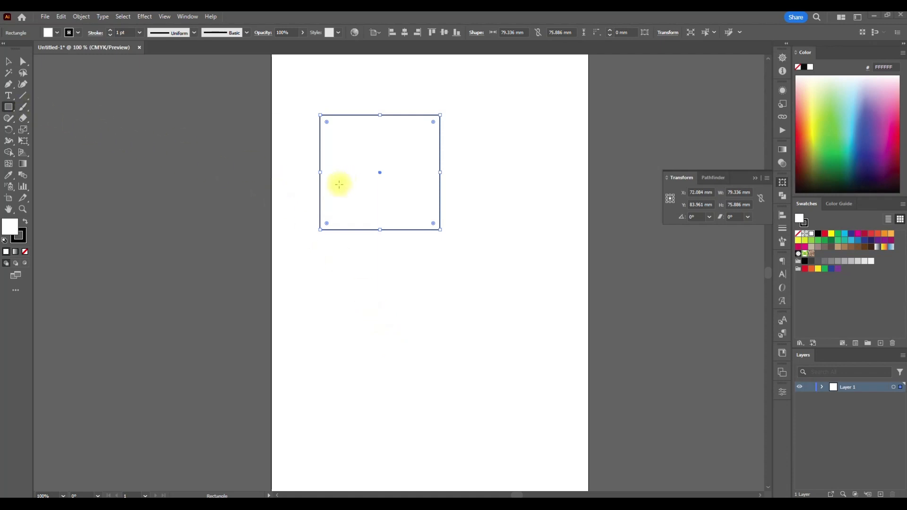
pyautogui.click(395, 142)
pyautogui.click(466, 280)
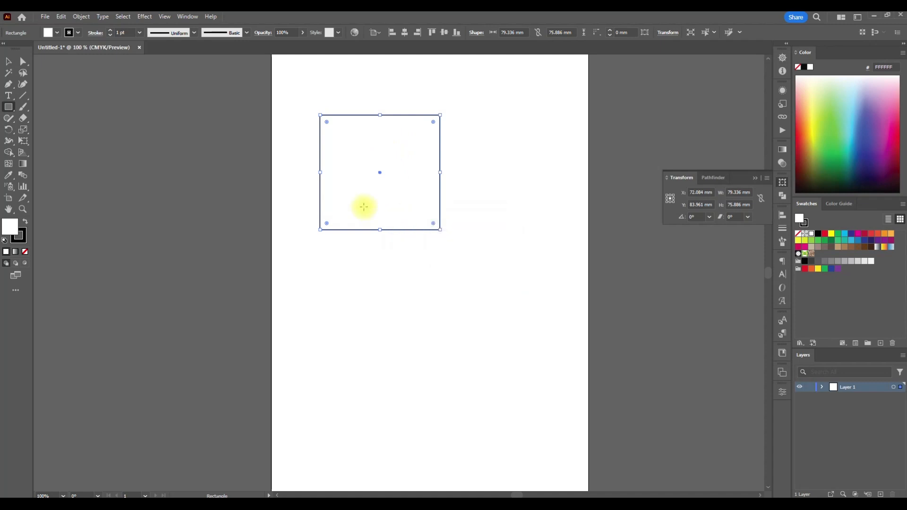
pyautogui.press('v')
pyautogui.click(295, 139)
pyautogui.click(365, 201)
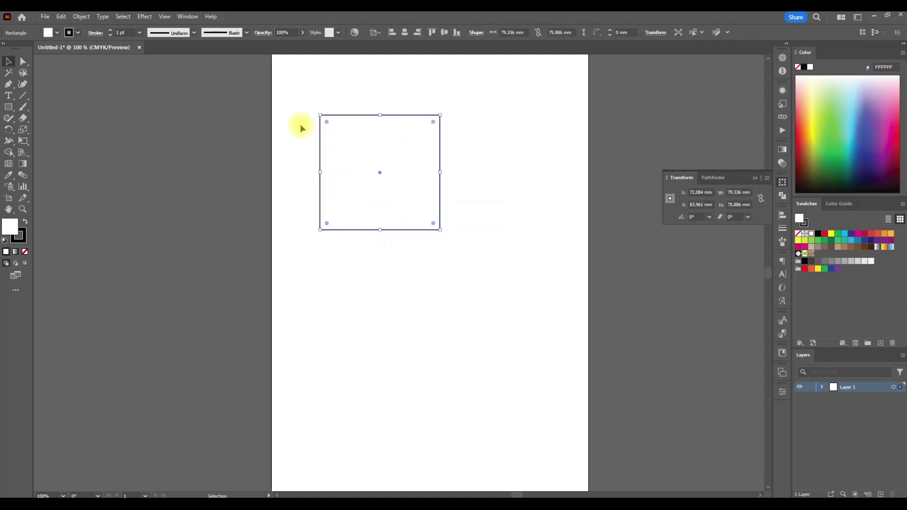
# Fill the rectangle with the dark red swatch (BE1E2D) and set its stroke weight to 6 pt.
pyautogui.click(58, 33)
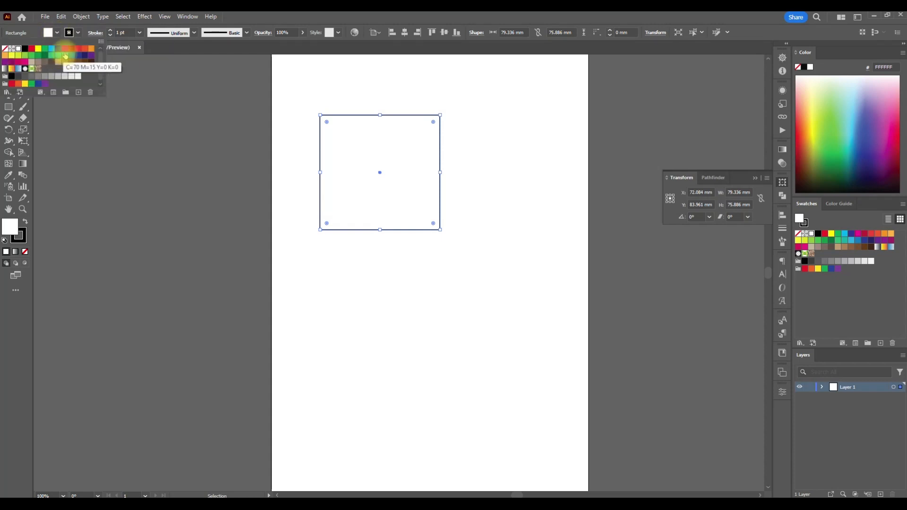
pyautogui.click(73, 47)
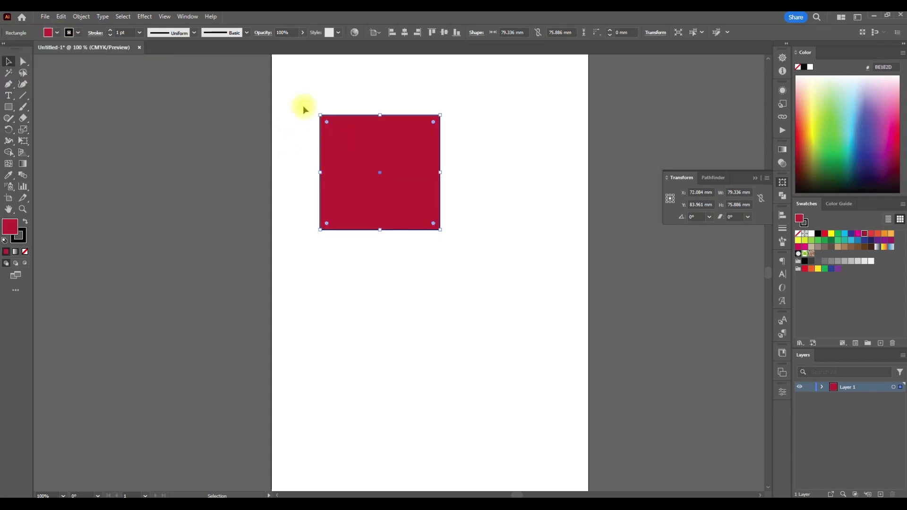
pyautogui.scroll(5, 127, 33)
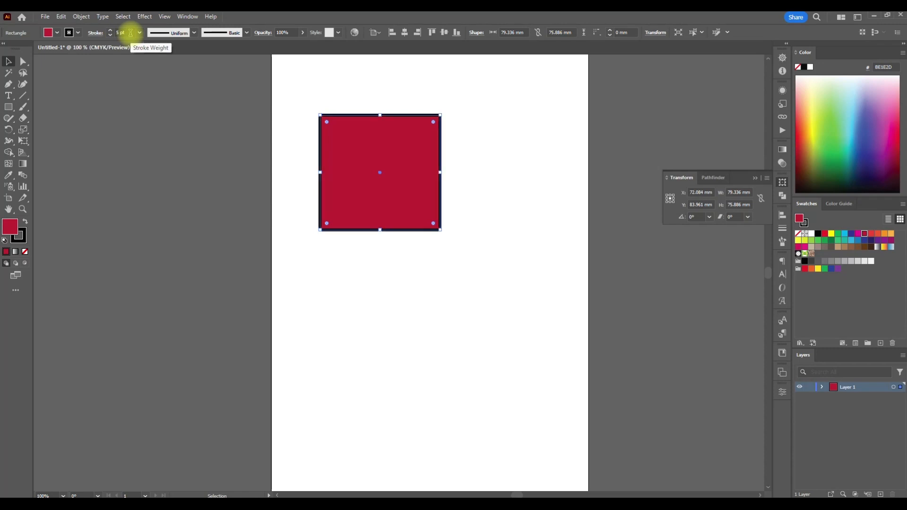
# Move the red rectangle down toward the middle of the page.
pyautogui.click(290, 160)
pyautogui.moveTo(339, 186); pyautogui.dragTo(325, 171)
pyautogui.click(459, 243)
pyautogui.click(381, 179)
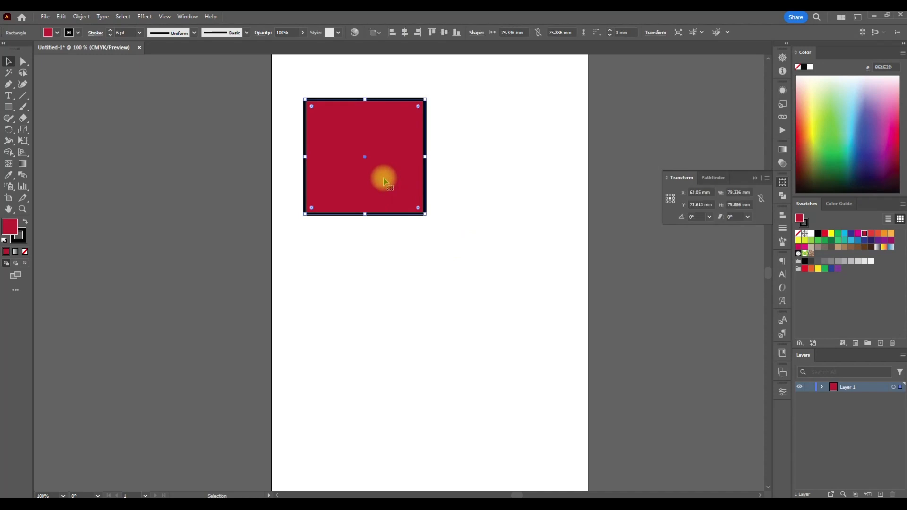
pyautogui.click(470, 264)
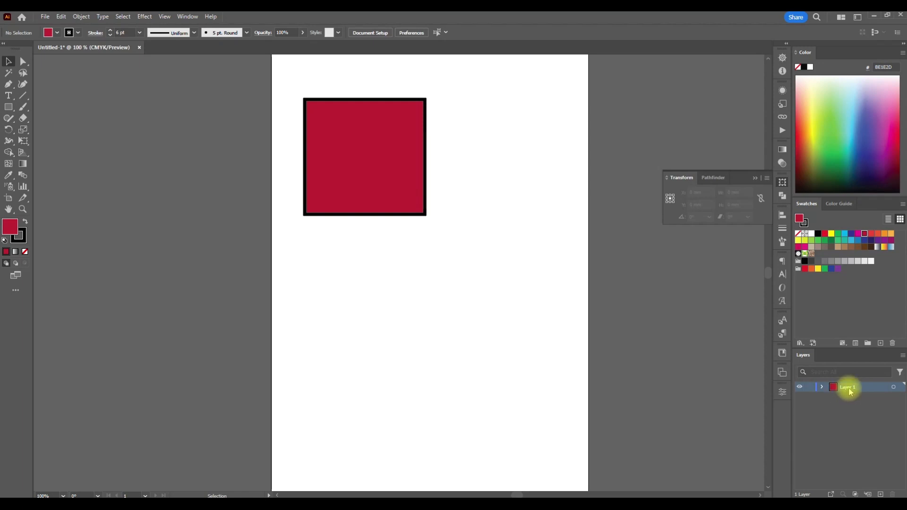
pyautogui.moveTo(385, 148); pyautogui.dragTo(425, 228)
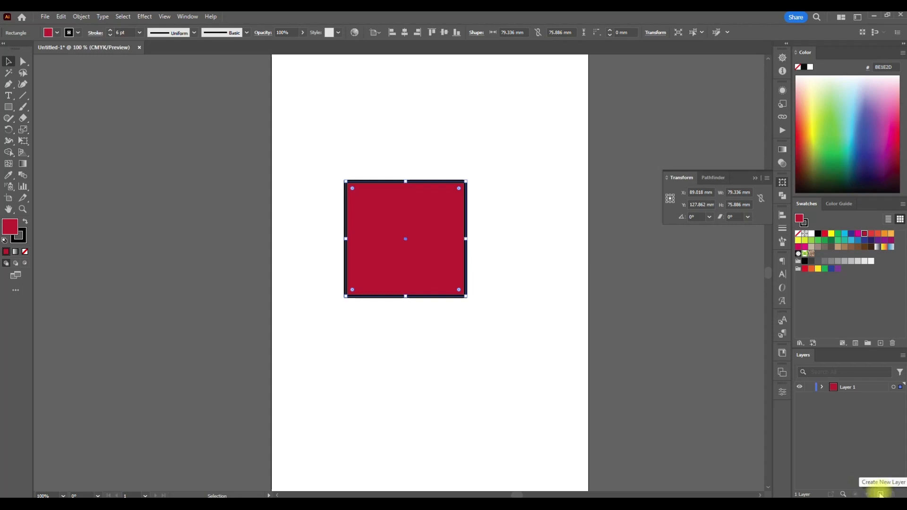
# Add four new layers above Layer 1 and try selecting Layers 3 through 5 together.
pyautogui.click(881, 494)
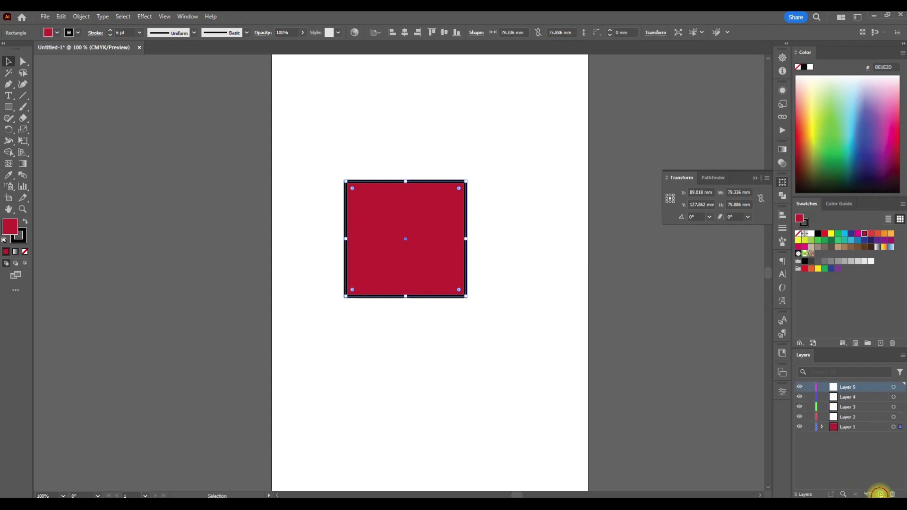
pyautogui.click(858, 409)
pyautogui.keyDown('shift'); pyautogui.click(859, 388); pyautogui.keyUp('shift')
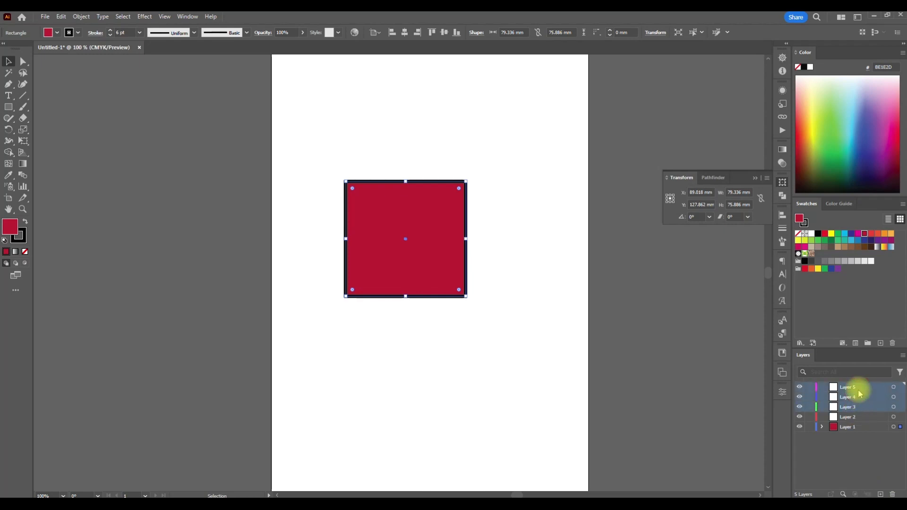
pyautogui.click(854, 458)
pyautogui.click(858, 409)
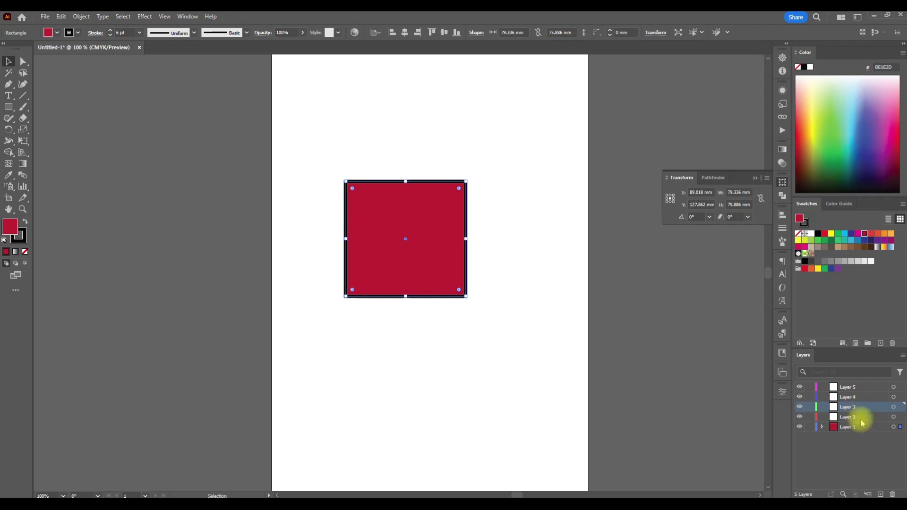
pyautogui.keyDown('shift'); pyautogui.click(861, 391); pyautogui.keyUp('shift')
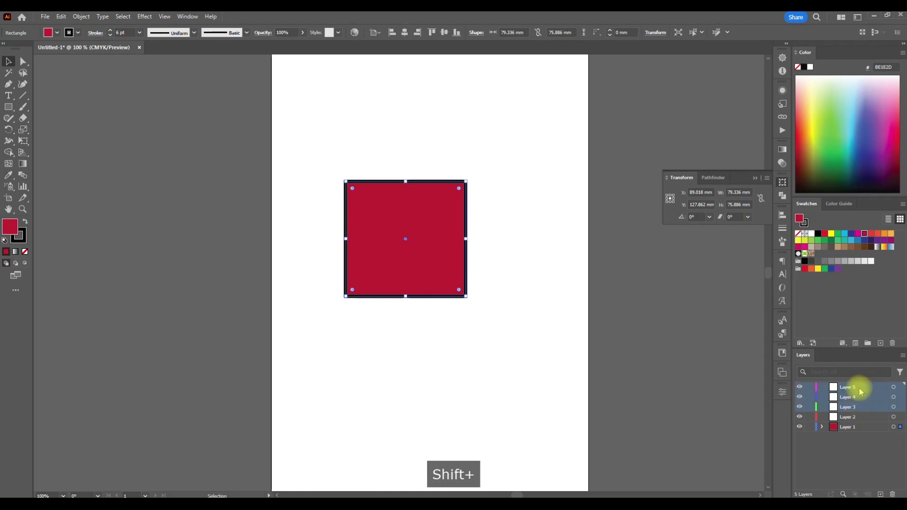
pyautogui.click(861, 453)
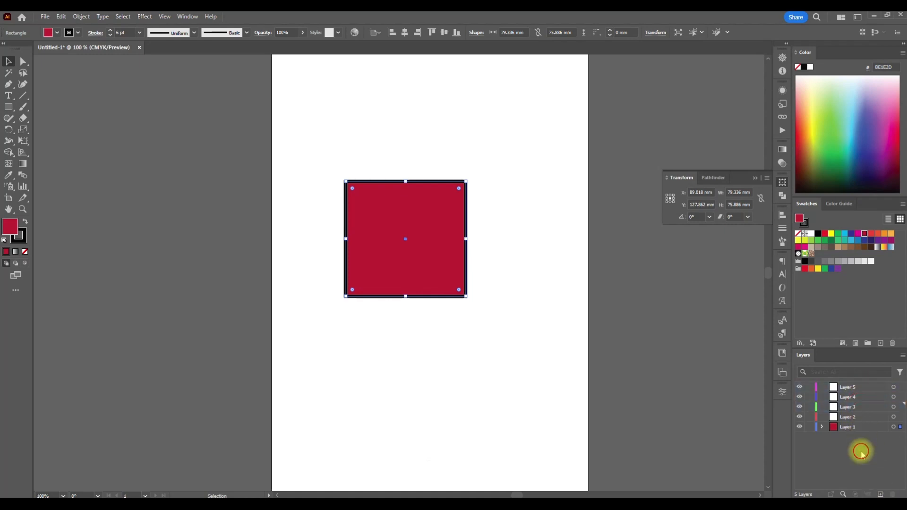
# Delete Layers 3, 4 and 5, keeping only Layers 1 and 2.
pyautogui.moveTo(860, 407); pyautogui.dragTo(894, 495)
pyautogui.moveTo(866, 398); pyautogui.dragTo(893, 493)
pyautogui.moveTo(872, 387); pyautogui.dragTo(893, 493)
# Move the red rectangle up into the upper left part of the page.
pyautogui.click(491, 267)
pyautogui.moveTo(418, 257); pyautogui.dragTo(387, 200)
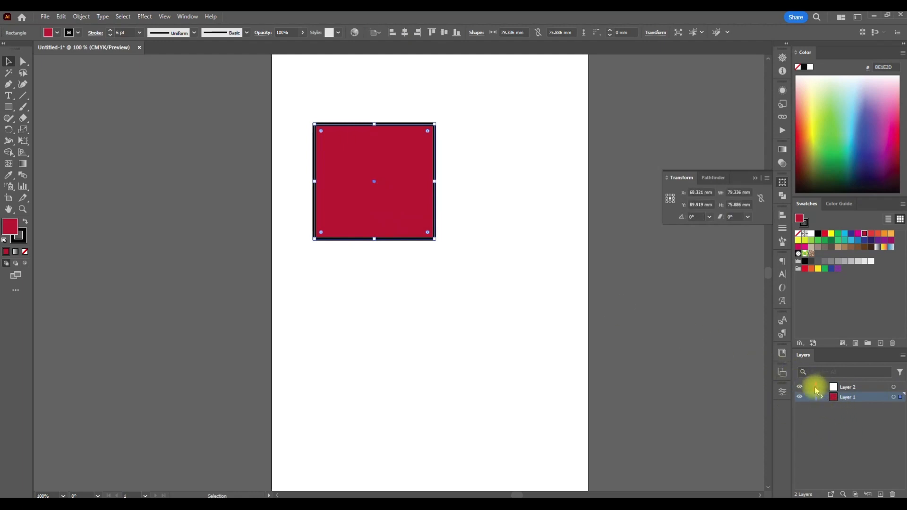
# Add a new layer above Layer 2 and set its layer color to Cyan.
pyautogui.click(857, 387)
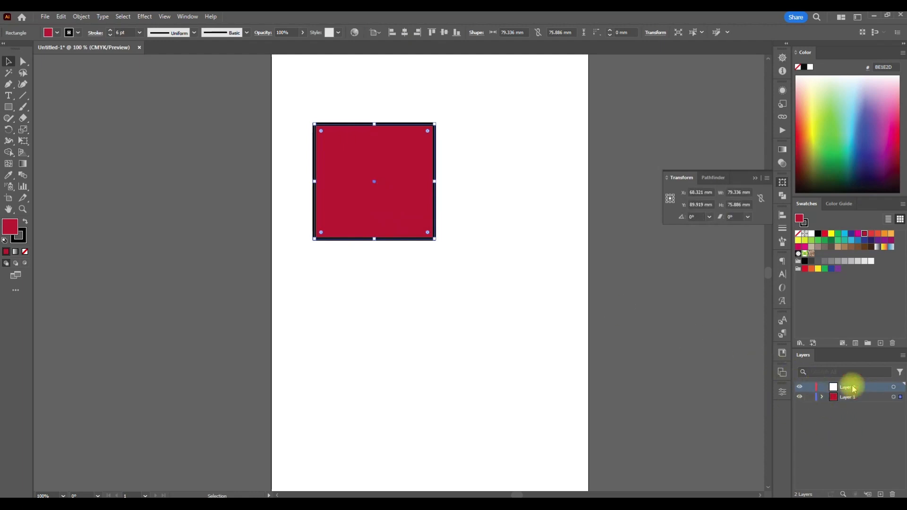
pyautogui.click(880, 494)
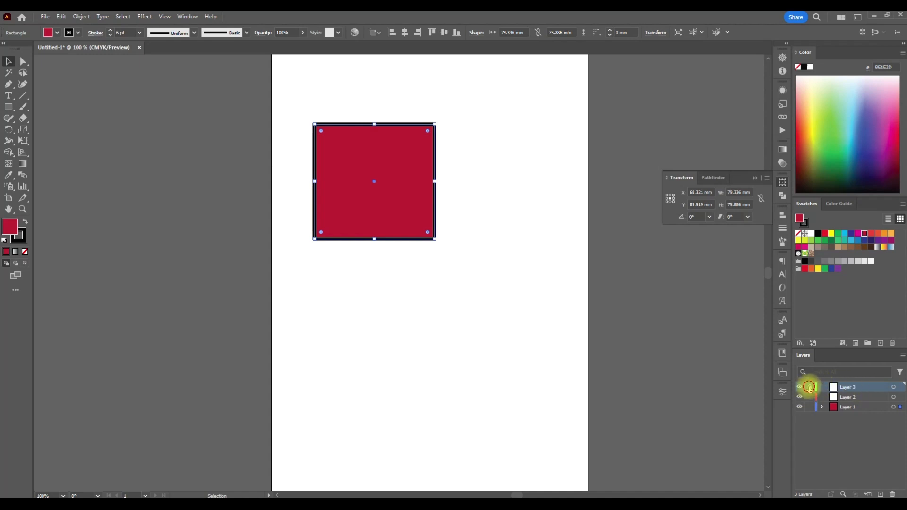
pyautogui.doubleClick(864, 388)
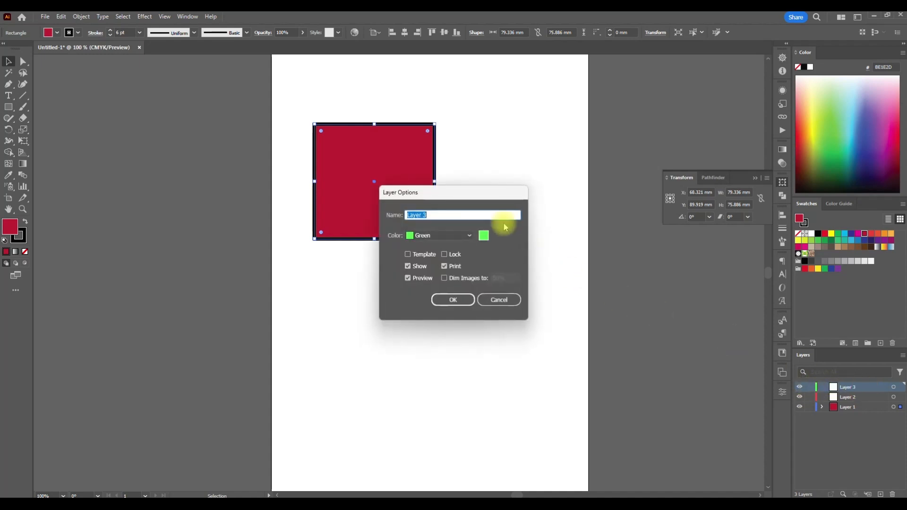
pyautogui.moveTo(441, 192)
pyautogui.mouseDown()
pyautogui.moveTo(468, 146)
pyautogui.moveTo(462, 180)
pyautogui.moveTo(435, 193)
pyautogui.mouseUp()
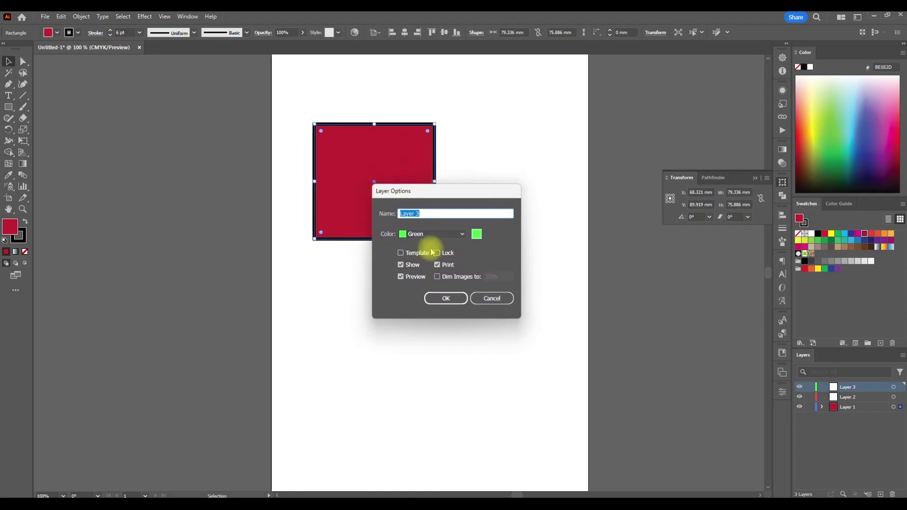
pyautogui.click(445, 235)
pyautogui.click(439, 265)
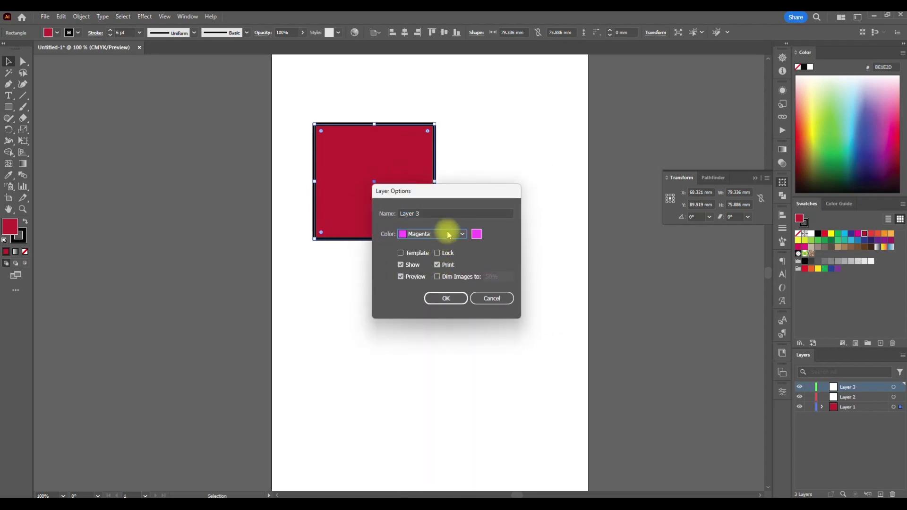
pyautogui.click(445, 234)
pyautogui.click(437, 273)
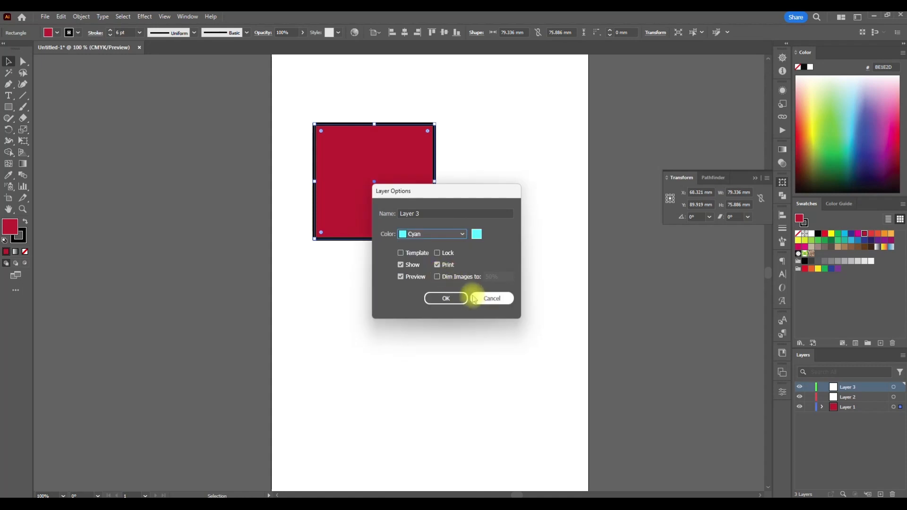
pyautogui.click(449, 301)
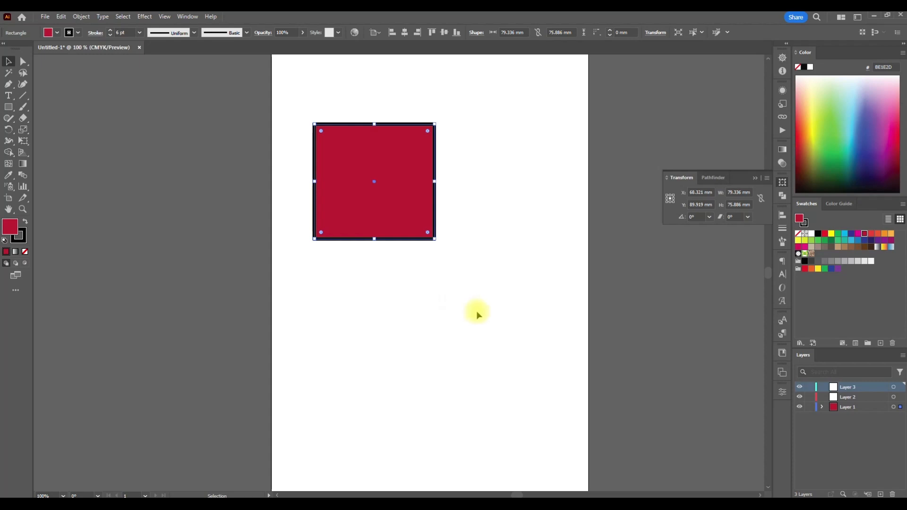
# Select the rectangle and examine up close how its selection outline matches the color of Layer 1.
pyautogui.click(598, 305)
pyautogui.click(350, 161)
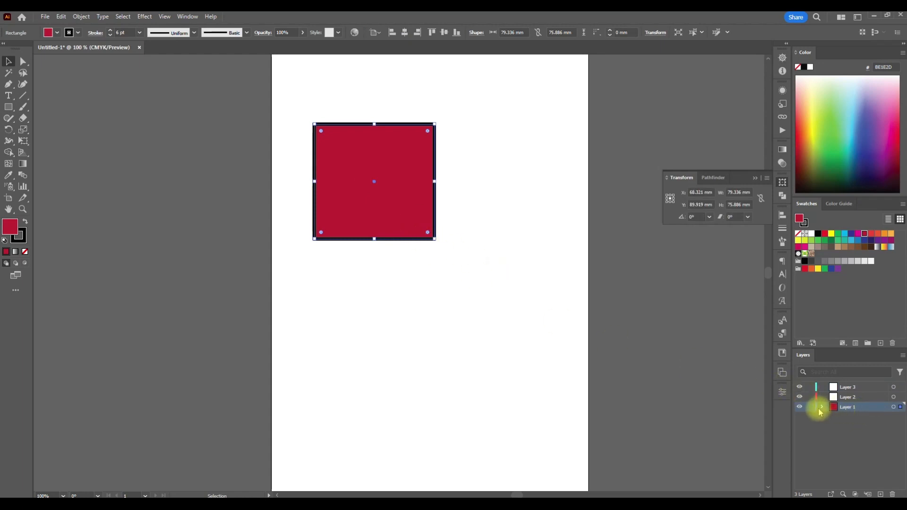
pyautogui.moveTo(474, 270); pyautogui.dragTo(399, 200)
pyautogui.scroll(2, 388, 136)
pyautogui.scroll(2, 440, 165)
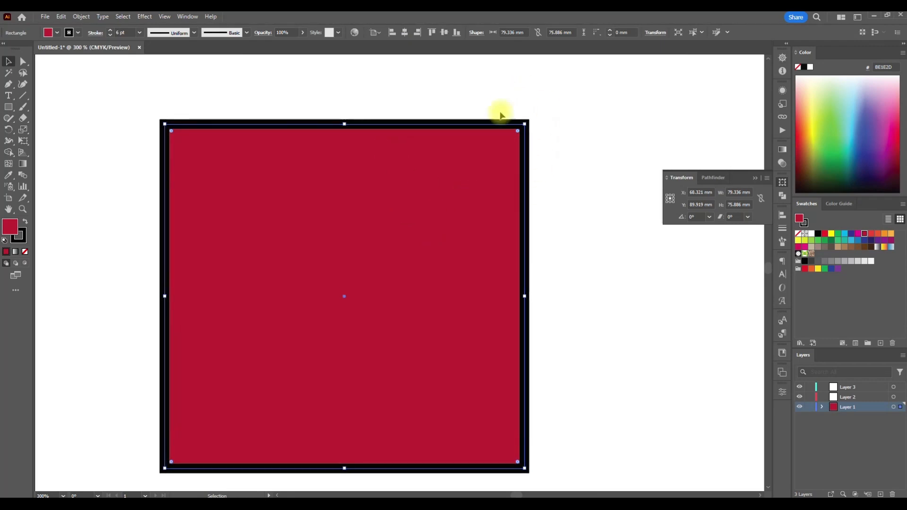
pyautogui.scroll(-2, 460, 205)
pyautogui.click(519, 286)
pyautogui.scroll(-1, 243, 197)
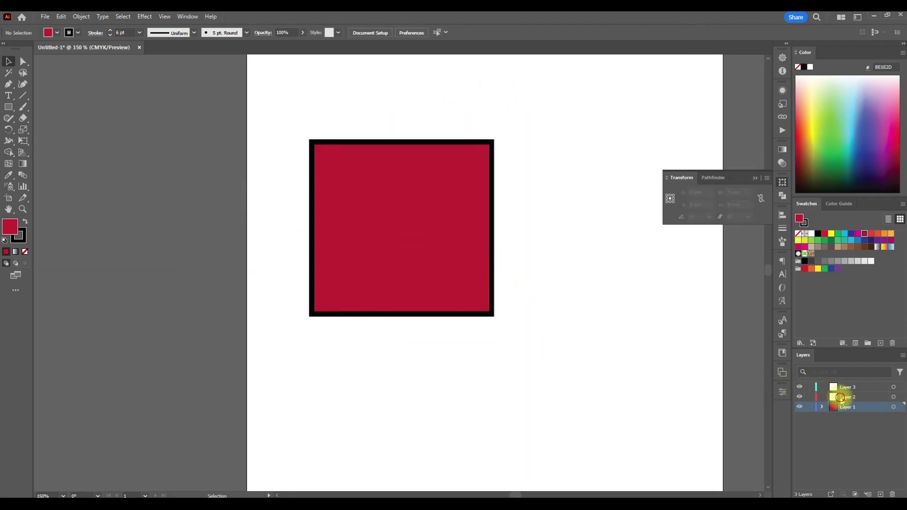
# Draw an ellipse about 69 mm wide and 80 mm high on Layer 2, to the lower right of the rectangle.
pyautogui.click(838, 396)
pyautogui.hscroll(4, 282, 355)
pyautogui.scroll(-2, 272, 350)
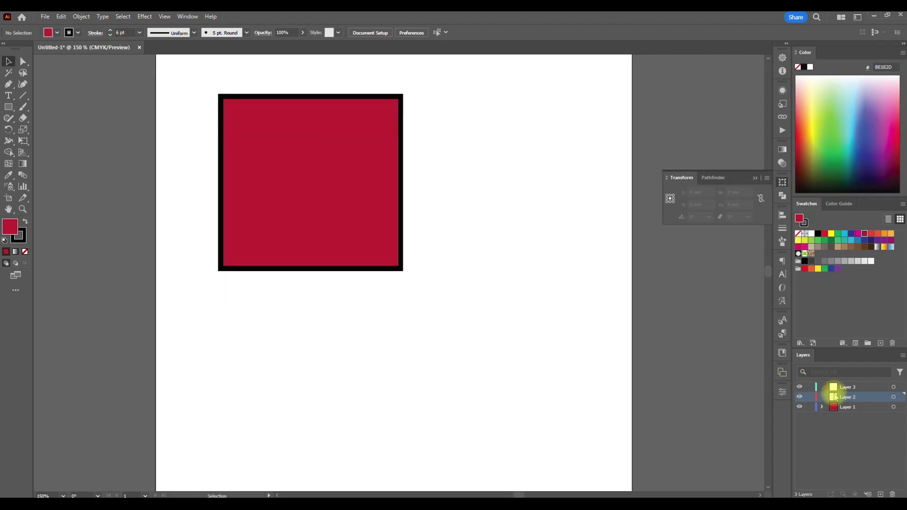
pyautogui.click(11, 109)
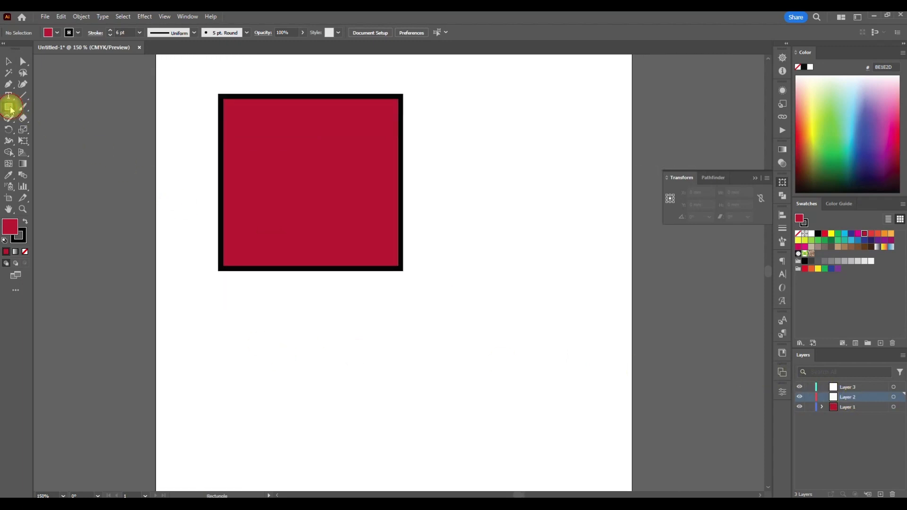
pyautogui.press('l')
pyautogui.scroll(-4, 296, 266)
pyautogui.scroll(1, 289, 260)
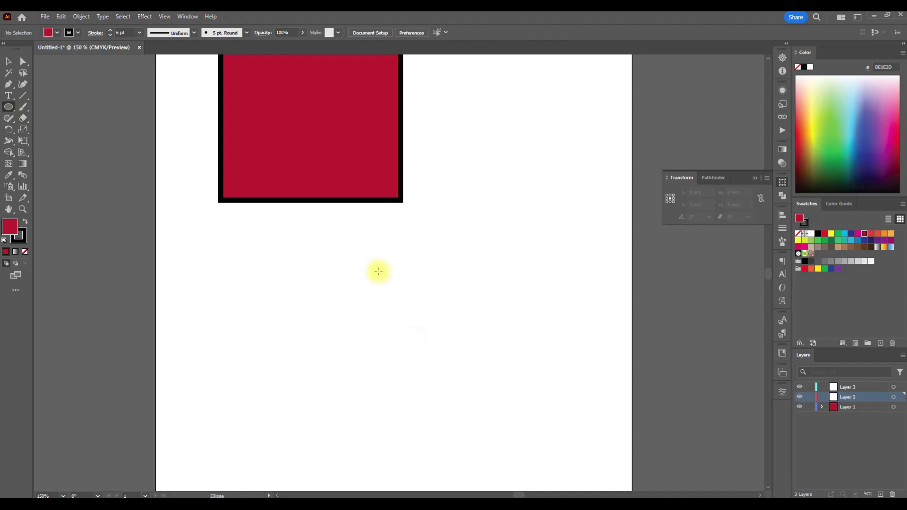
pyautogui.scroll(-2, 379, 268)
pyautogui.moveTo(362, 227); pyautogui.dragTo(519, 410)
pyautogui.scroll(-1, 487, 300)
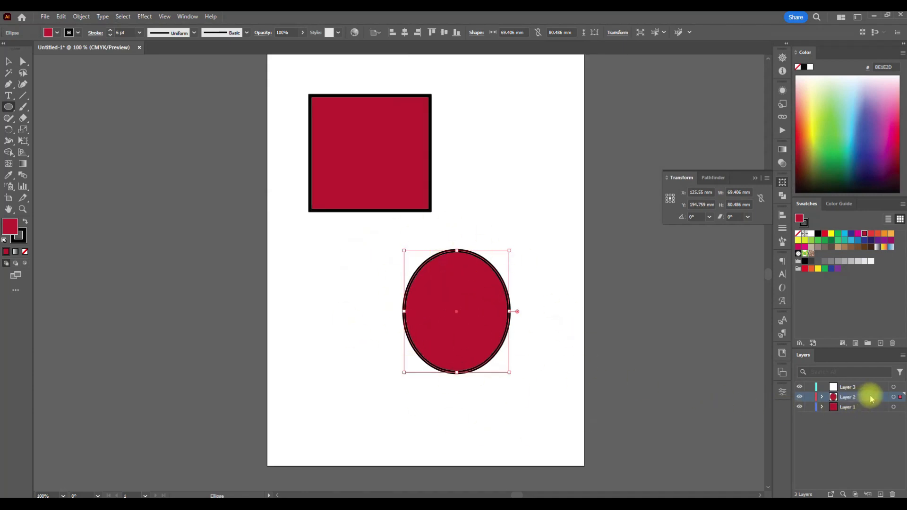
# Select the ellipse and the rectangle in turn to compare their selection outline colors with their layers' colors.
pyautogui.scroll(3, 497, 267)
pyautogui.scroll(1, 350, 267)
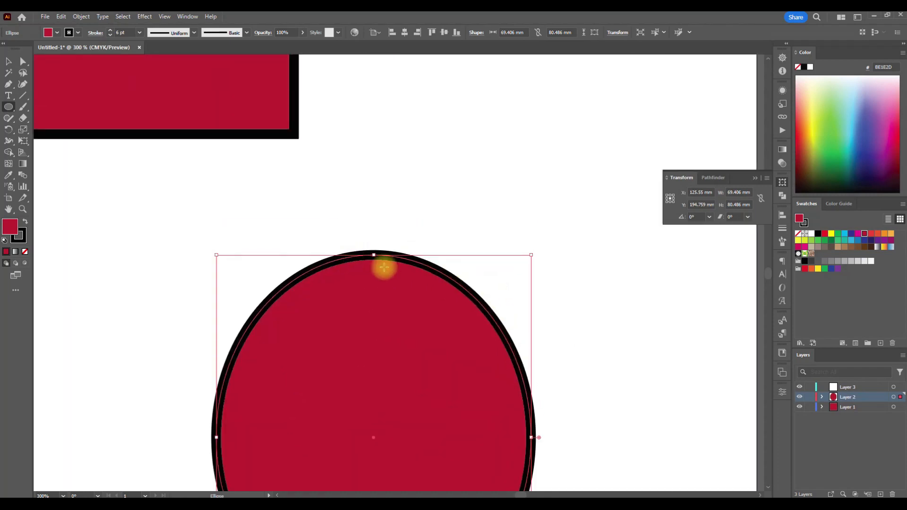
pyautogui.press('v')
pyautogui.moveTo(336, 205); pyautogui.dragTo(468, 348)
pyautogui.click(228, 107)
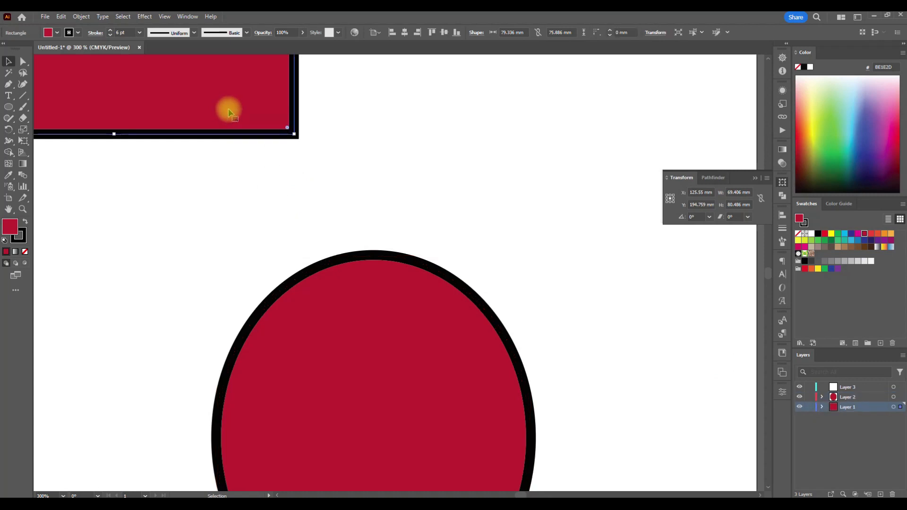
pyautogui.click(361, 317)
pyautogui.click(241, 115)
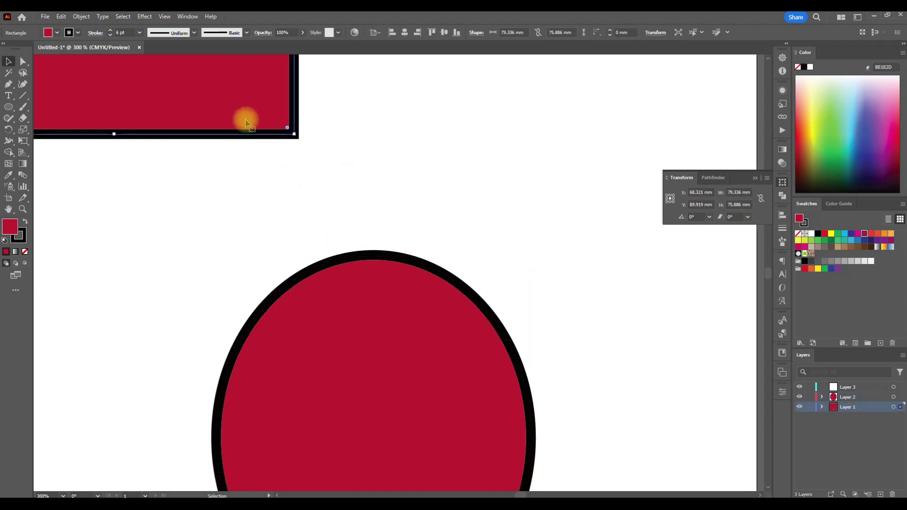
# Select the ellipse and examine its selection outline against the color of Layer 2, comparing it with the rectangle's outline.
pyautogui.scroll(3, 293, 196)
pyautogui.moveTo(327, 215); pyautogui.dragTo(256, 135)
pyautogui.moveTo(310, 261); pyautogui.dragTo(386, 366)
pyautogui.moveTo(325, 233); pyautogui.dragTo(263, 144)
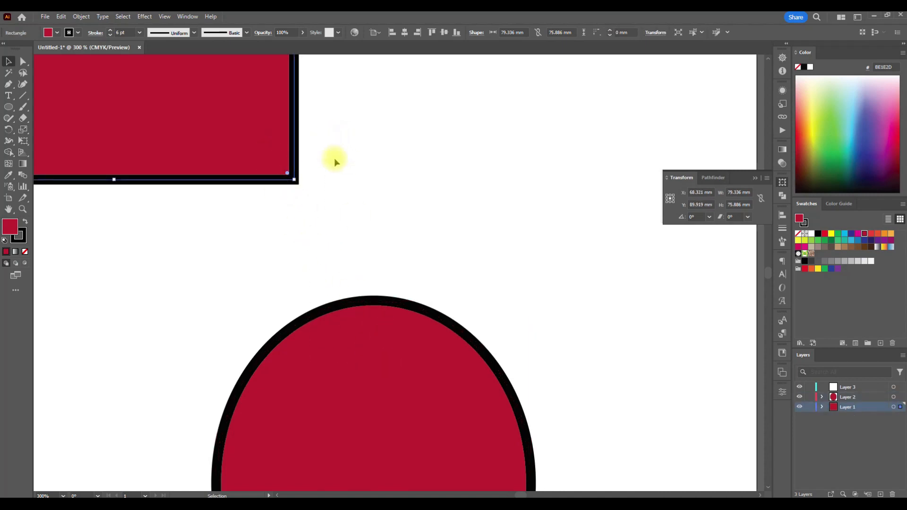
pyautogui.click(375, 338)
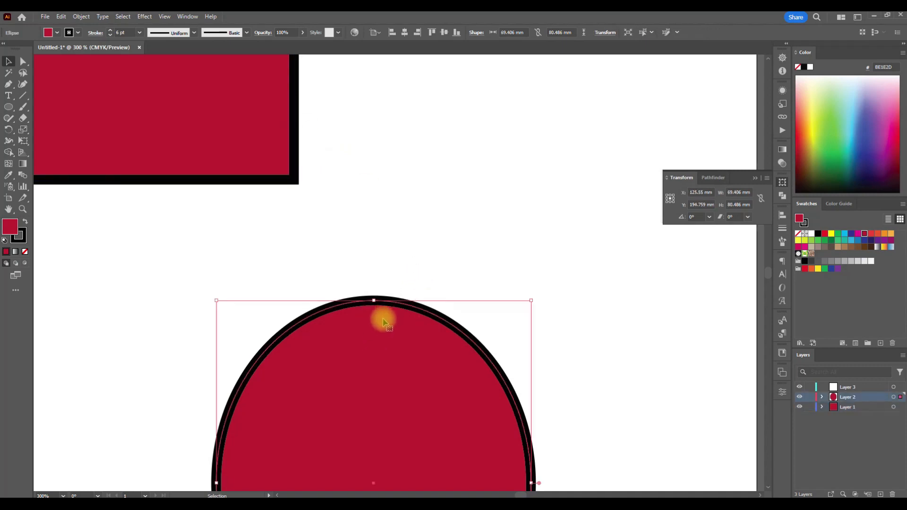
pyautogui.press('a')
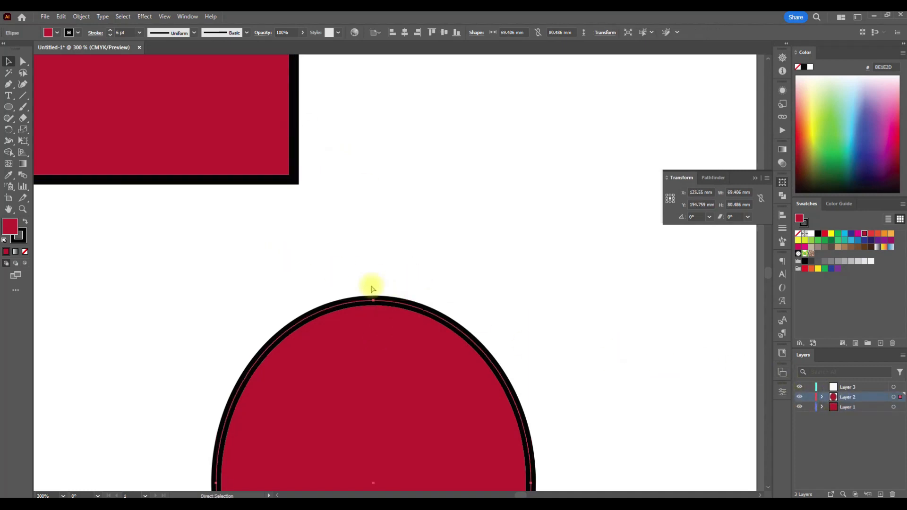
# Draw a hexagon about 66 mm wide and 57 mm high on Layer 3, to the right of the rectangle.
pyautogui.hscroll(4, 371, 289)
pyautogui.press('v')
pyautogui.click(872, 386)
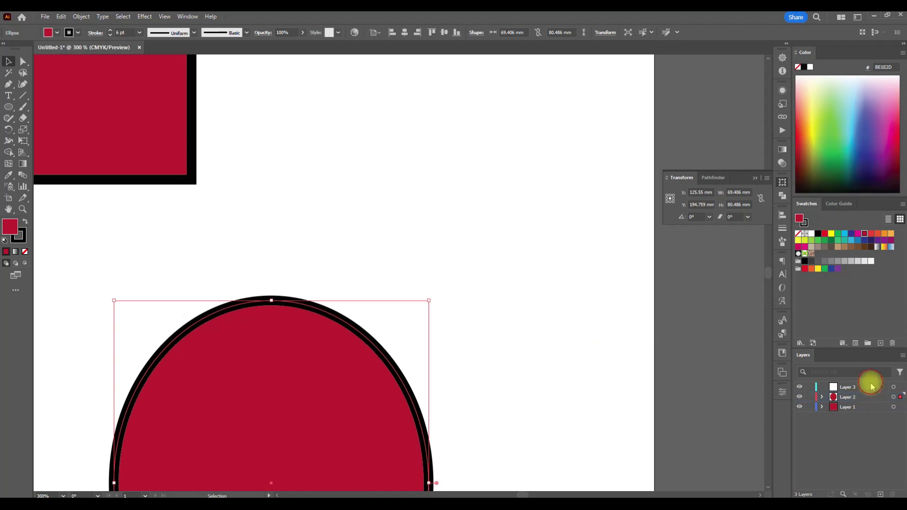
pyautogui.scroll(1, 501, 302)
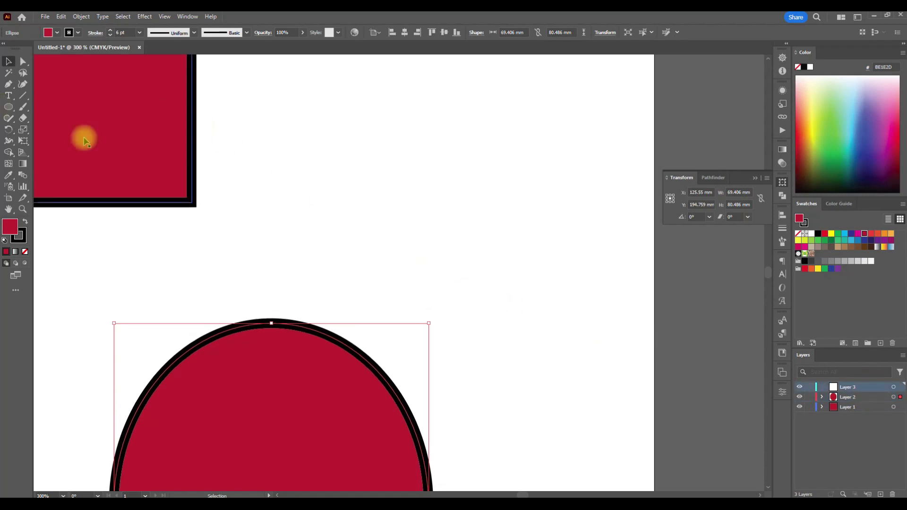
pyautogui.moveTo(9, 107); pyautogui.dragTo(52, 144)
pyautogui.moveTo(385, 101); pyautogui.dragTo(480, 217)
pyautogui.scroll(2, 492, 231)
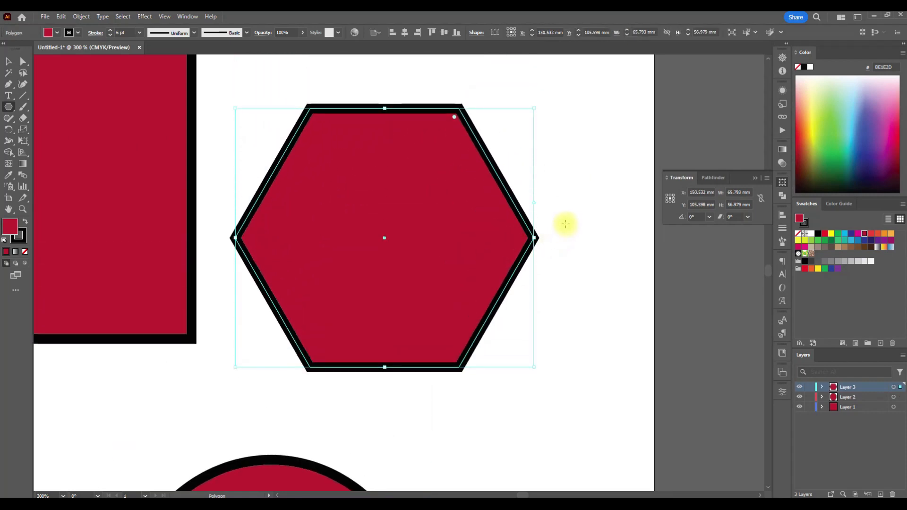
# Select the hexagon and move it slightly to the right, away from the rectangle.
pyautogui.doubleClick(8, 62)
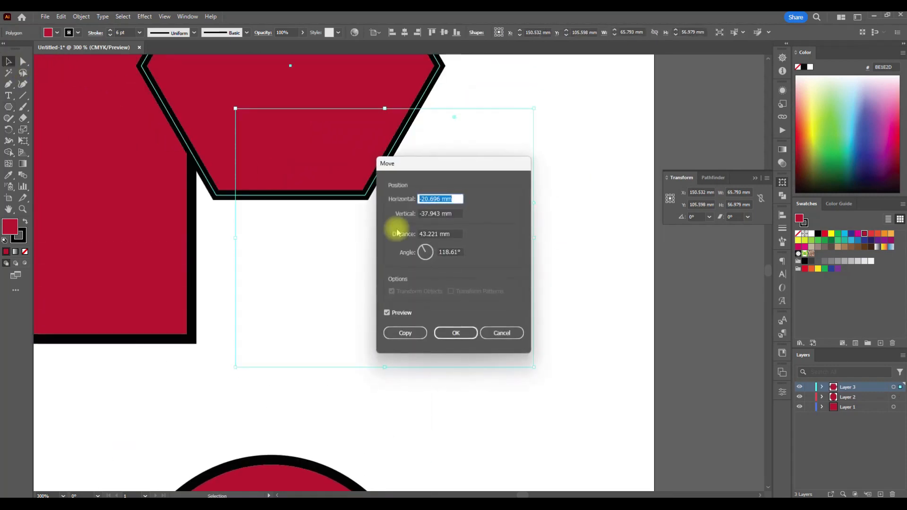
pyautogui.click(507, 334)
pyautogui.moveTo(613, 349); pyautogui.dragTo(574, 309)
pyautogui.click(480, 177)
pyautogui.hscroll(-2, 461, 274)
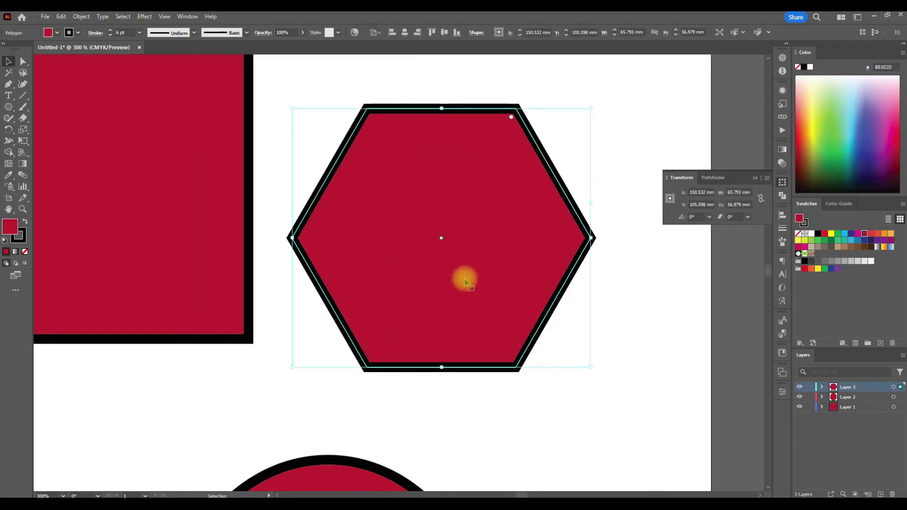
pyautogui.scroll(2, 465, 272)
pyautogui.moveTo(465, 269); pyautogui.dragTo(482, 271)
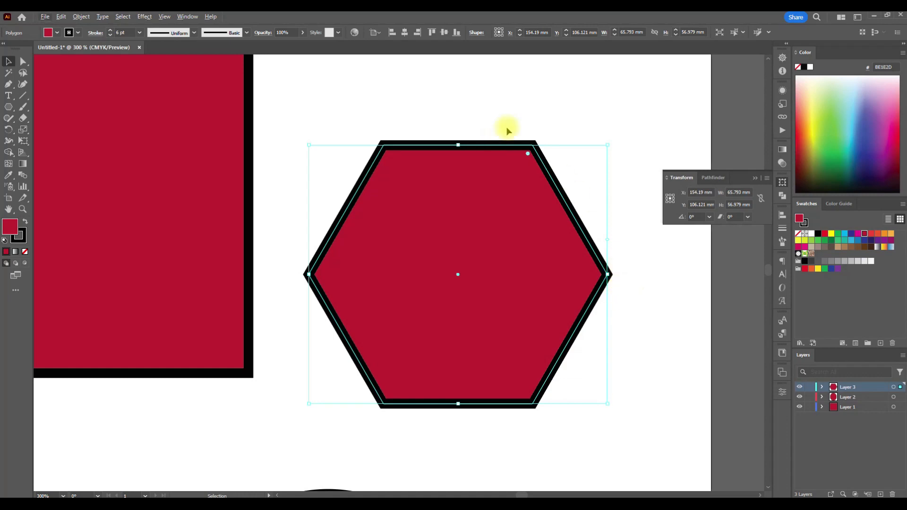
pyautogui.moveTo(360, 104); pyautogui.dragTo(421, 203)
pyautogui.moveTo(328, 97); pyautogui.dragTo(408, 185)
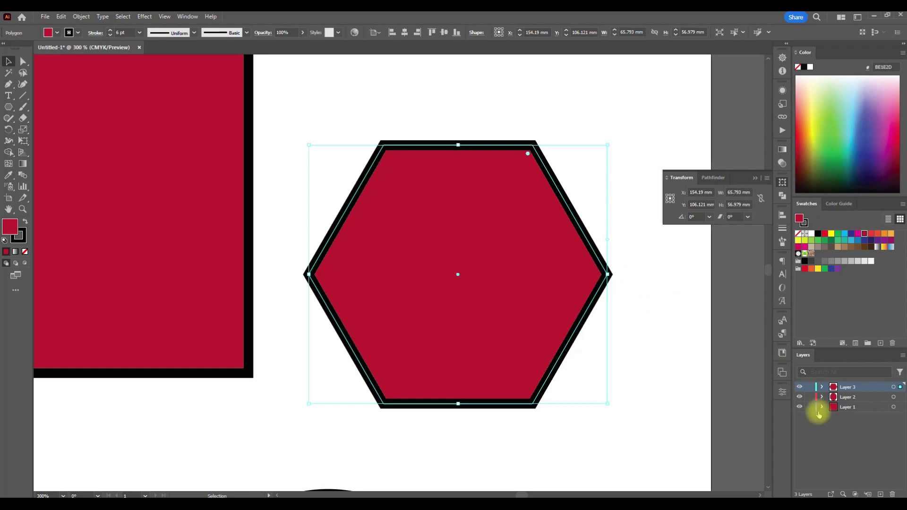
# Set the layer color of Layer 3 to Orange and reselect the hexagon to check its selection outline.
pyautogui.doubleClick(867, 388)
pyautogui.click(455, 235)
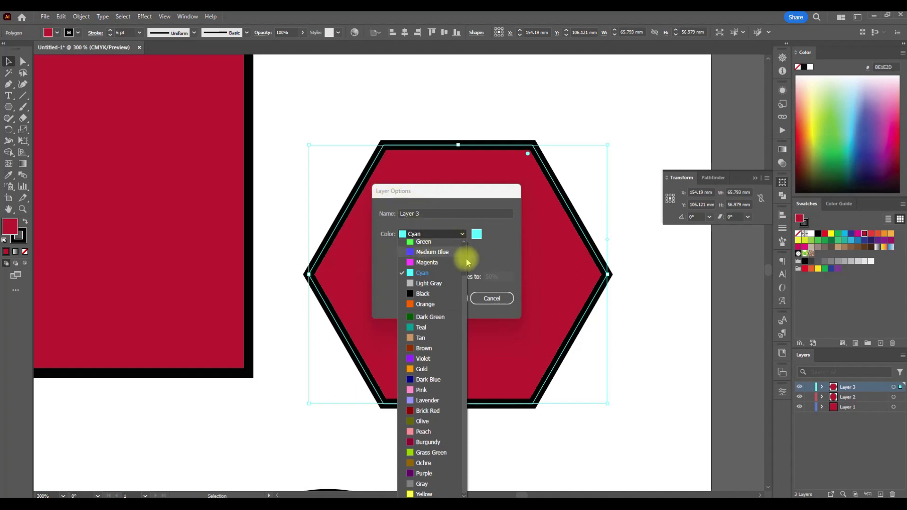
pyautogui.scroll(1, 439, 259)
pyautogui.scroll(-1, 438, 258)
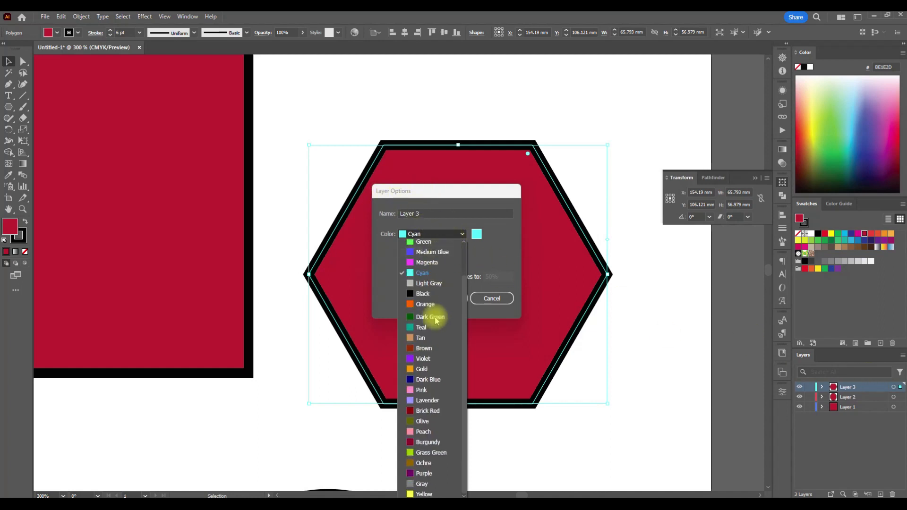
pyautogui.click(433, 309)
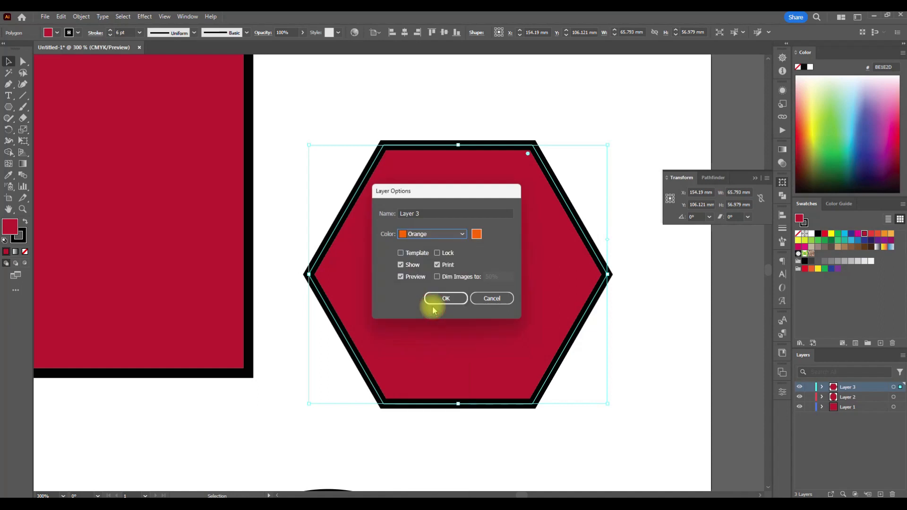
pyautogui.click(446, 299)
pyautogui.click(322, 118)
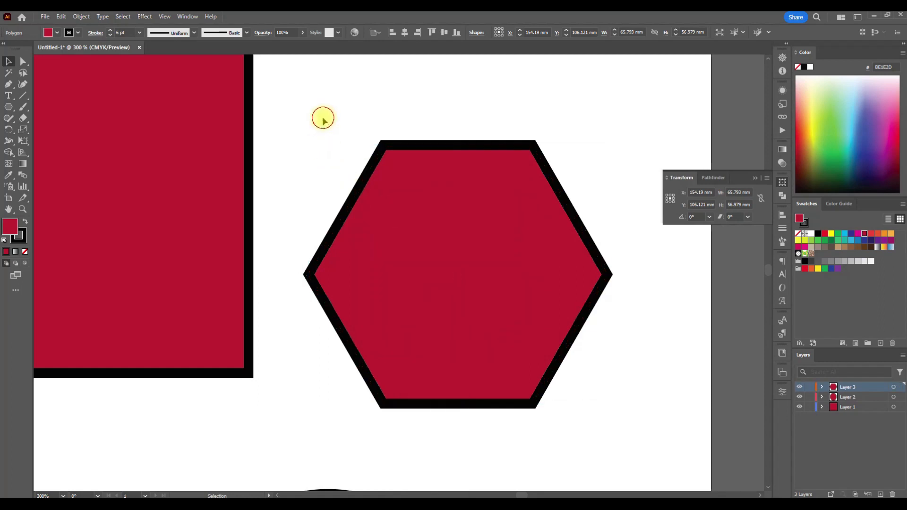
pyautogui.click(425, 208)
# Move the hexagon farther right and down, to about X 159 mm, Y 111 mm.
pyautogui.scroll(-1, 425, 208)
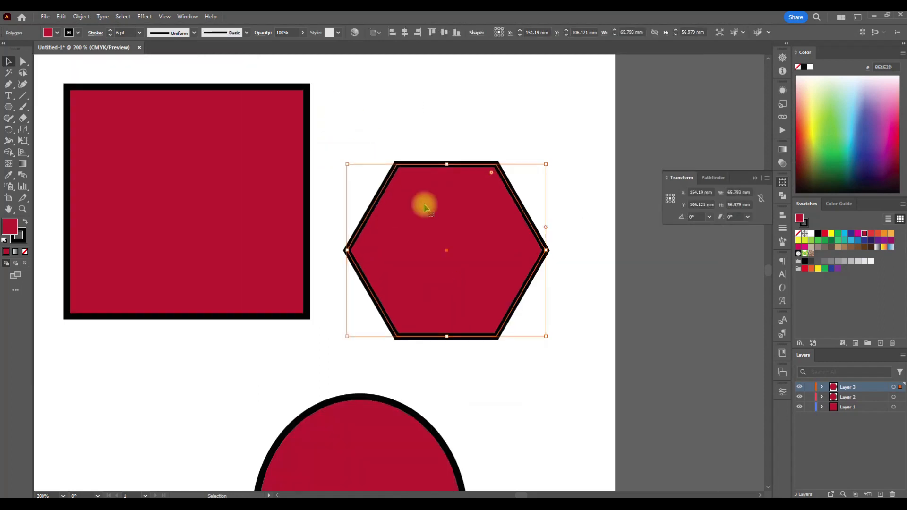
pyautogui.scroll(-1, 424, 208)
pyautogui.moveTo(430, 242); pyautogui.dragTo(445, 257)
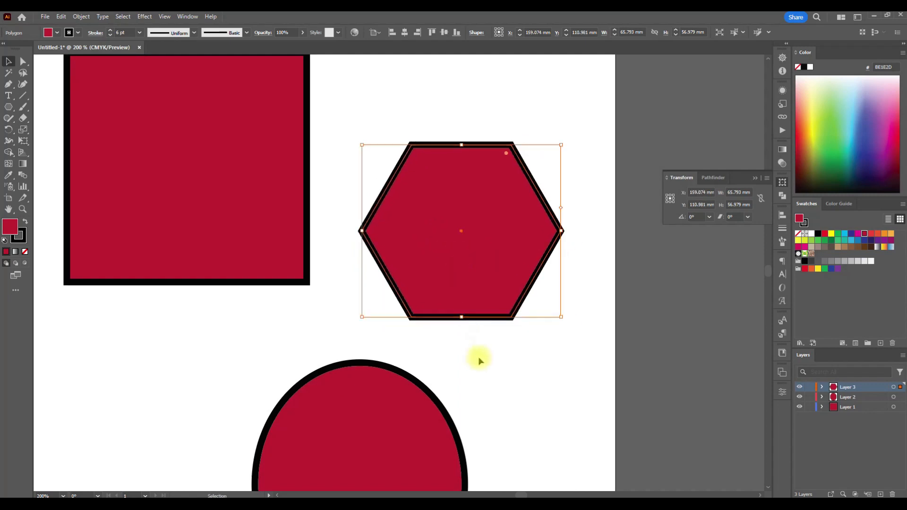
# Select all three shapes together and compare their selection outline colors with the colors of their layers.
pyautogui.click(489, 404)
pyautogui.moveTo(490, 404); pyautogui.dragTo(274, 233)
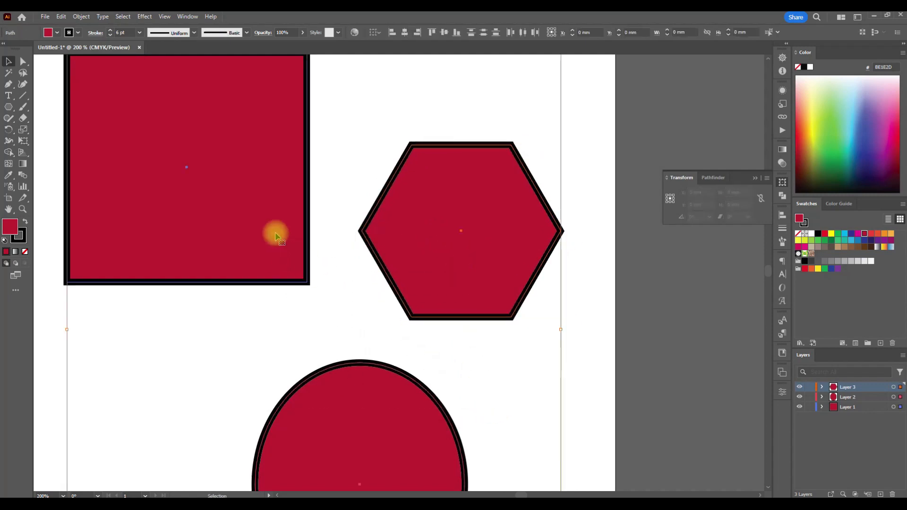
pyautogui.click(470, 366)
pyautogui.moveTo(501, 422); pyautogui.dragTo(265, 232)
pyautogui.hscroll(-3, 350, 348)
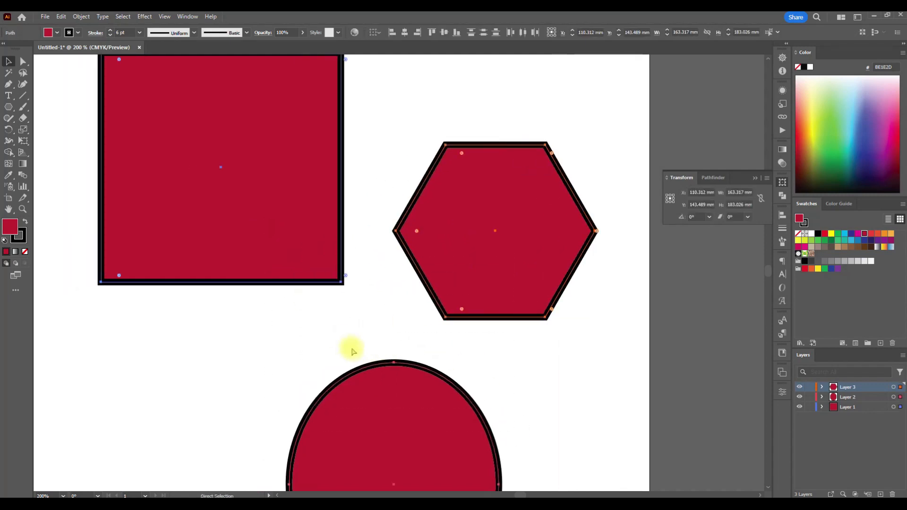
pyautogui.hotkey('ctrl', '-')
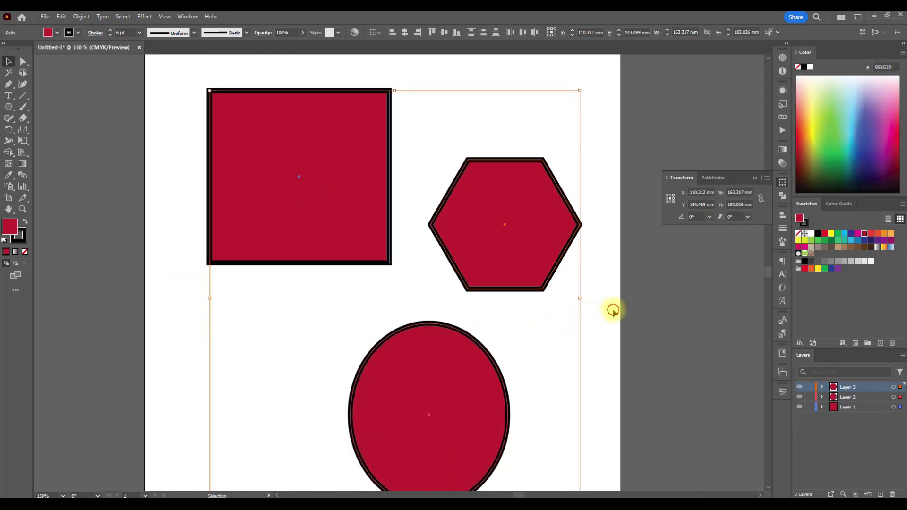
pyautogui.click(579, 329)
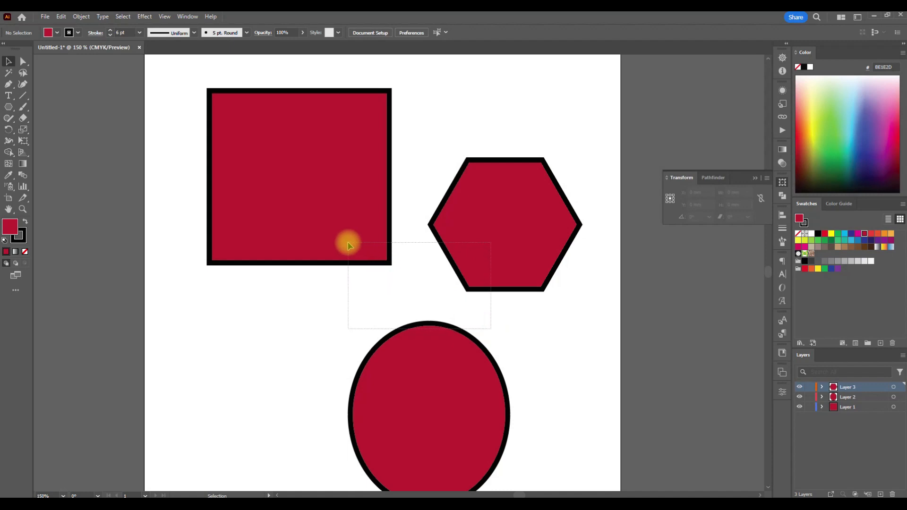
pyautogui.hotkey('ctrl', 'a')
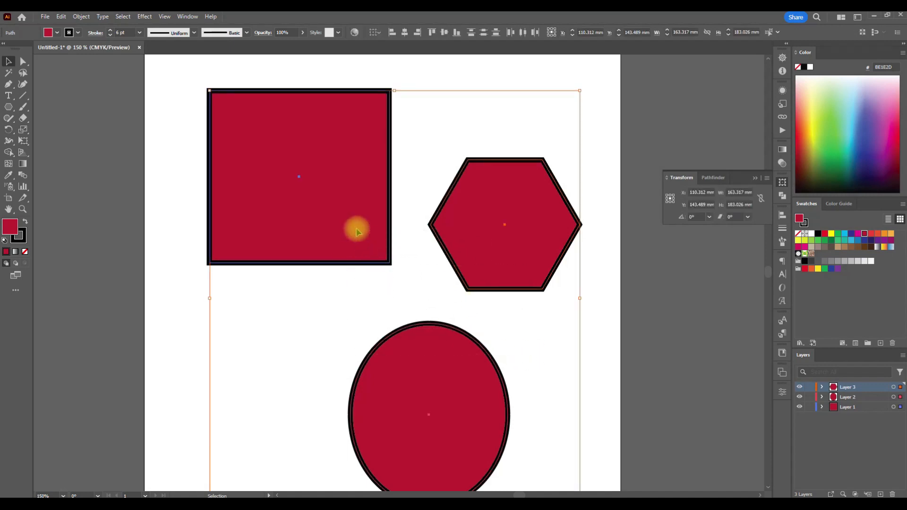
pyautogui.click(285, 291)
# Move the ellipse up and to the left, to about X 96 mm, Y 180 mm, below the rectangle.
pyautogui.scroll(-1, 537, 347)
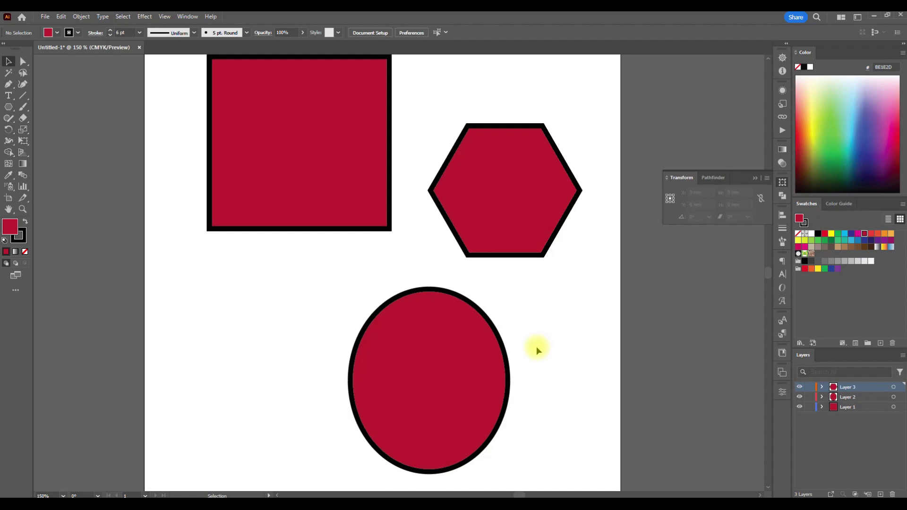
pyautogui.scroll(1, 534, 347)
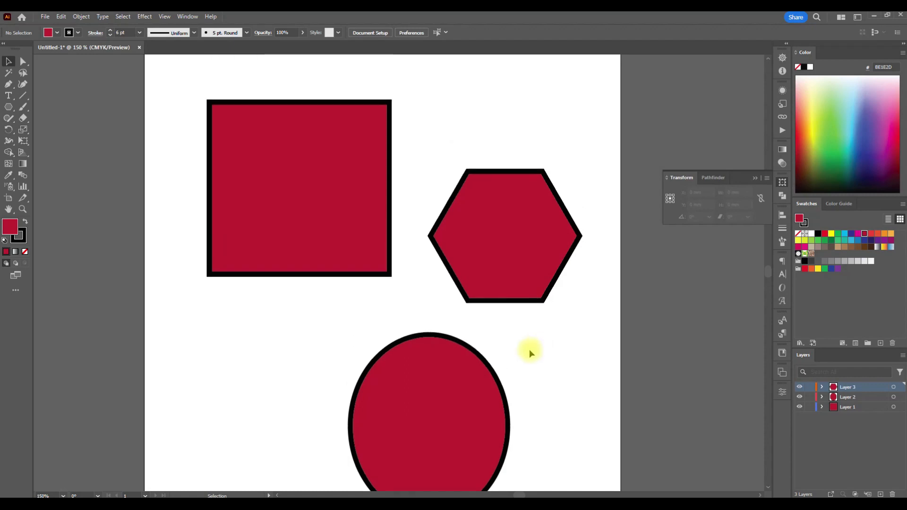
pyautogui.moveTo(425, 395); pyautogui.dragTo(358, 362)
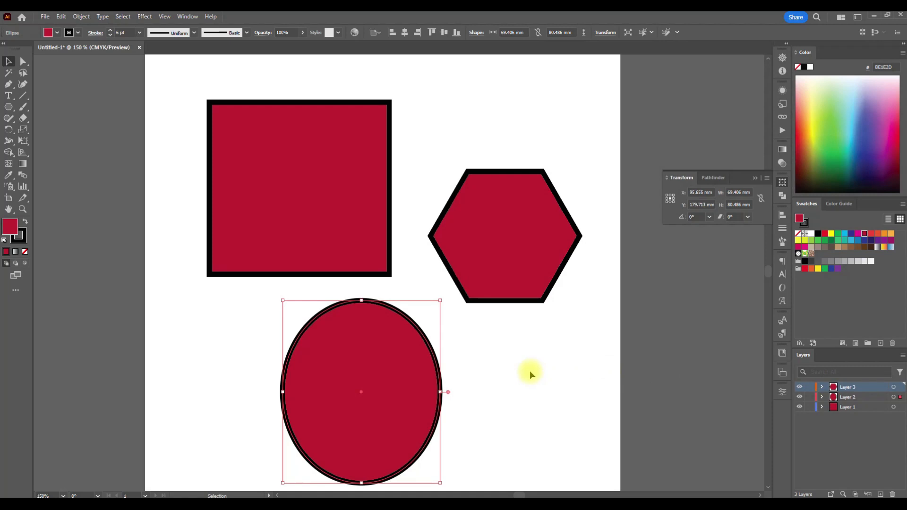
pyautogui.scroll(-1, 529, 371)
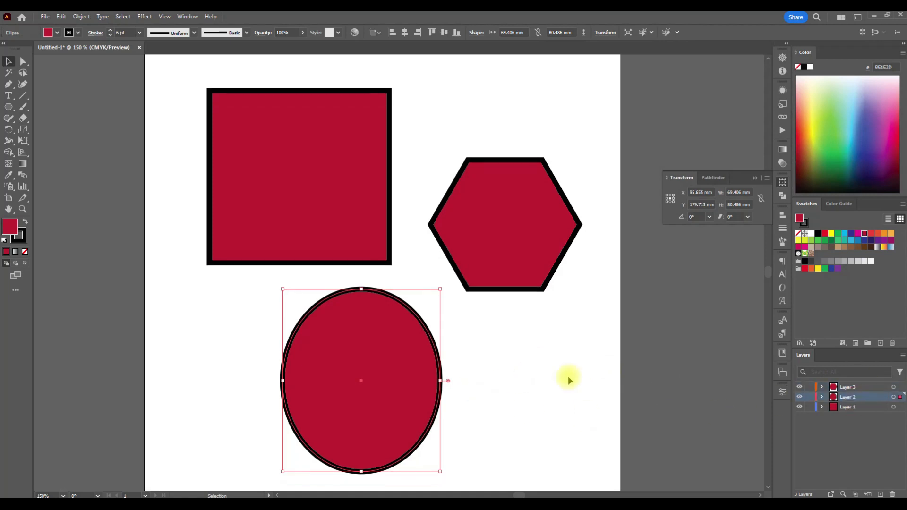
# Change the fill color of the ellipse on Layer 2 to yellow.
pyautogui.click(541, 355)
pyautogui.scroll(2, 473, 368)
pyautogui.click(307, 381)
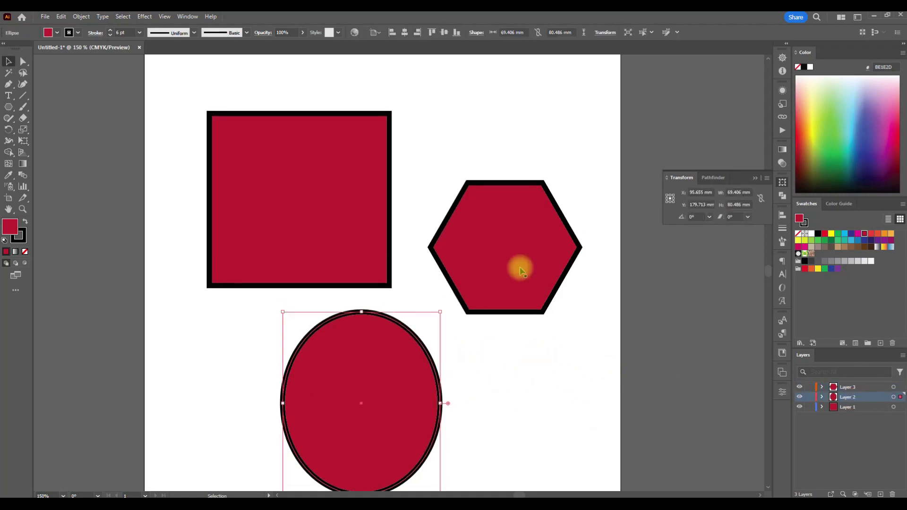
pyautogui.click(52, 32)
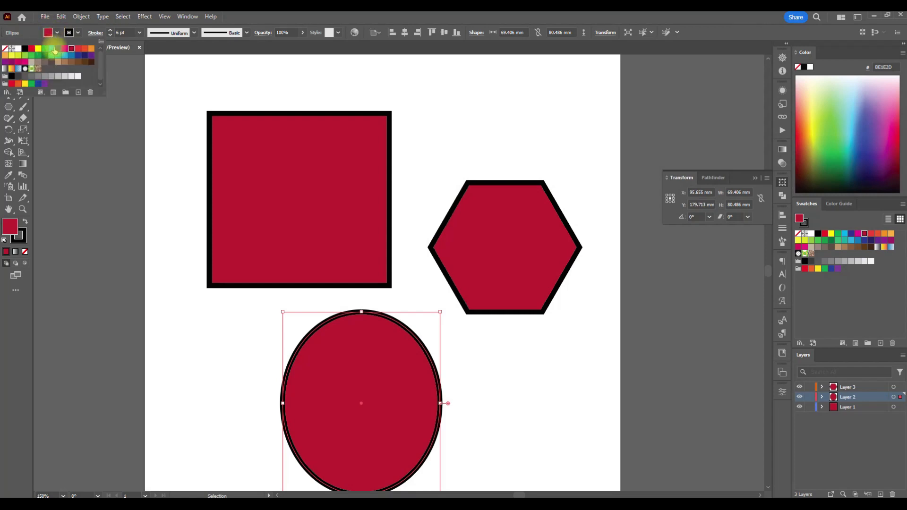
pyautogui.click(38, 48)
# Change the fill color of the hexagon on Layer 3 to green, leaving nothing selected.
pyautogui.click(480, 285)
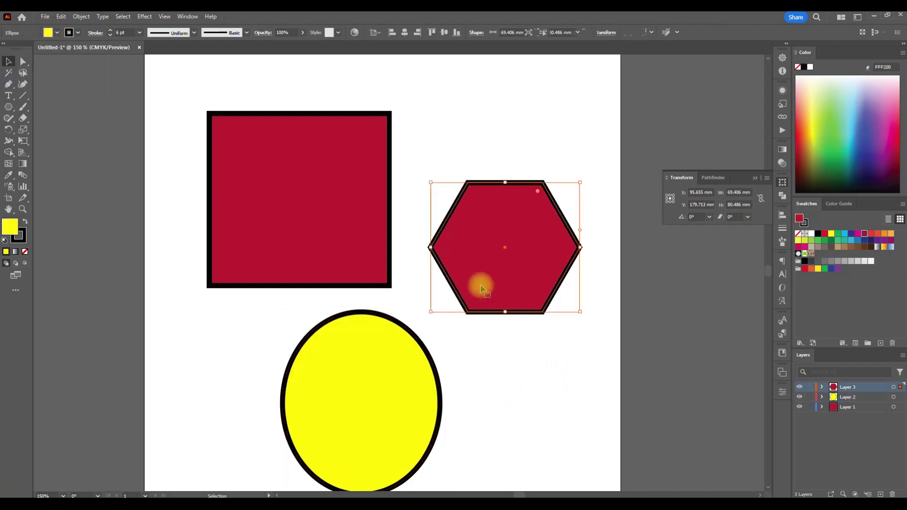
pyautogui.click(51, 33)
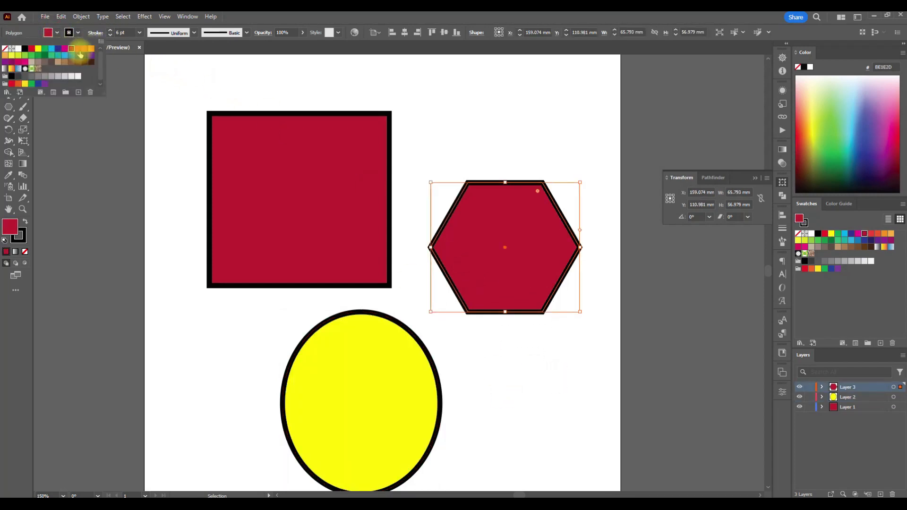
pyautogui.click(31, 58)
pyautogui.click(166, 208)
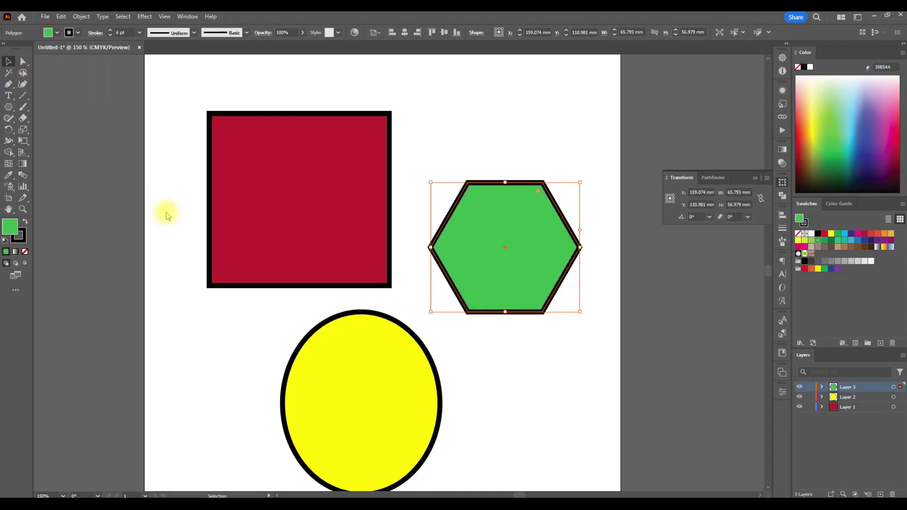
pyautogui.click(198, 289)
# Move the red rectangle up and to the left, to about X 59 mm, Y 85 mm, and deselect it.
pyautogui.scroll(-1, 271, 199)
pyautogui.moveTo(282, 225); pyautogui.dragTo(262, 214)
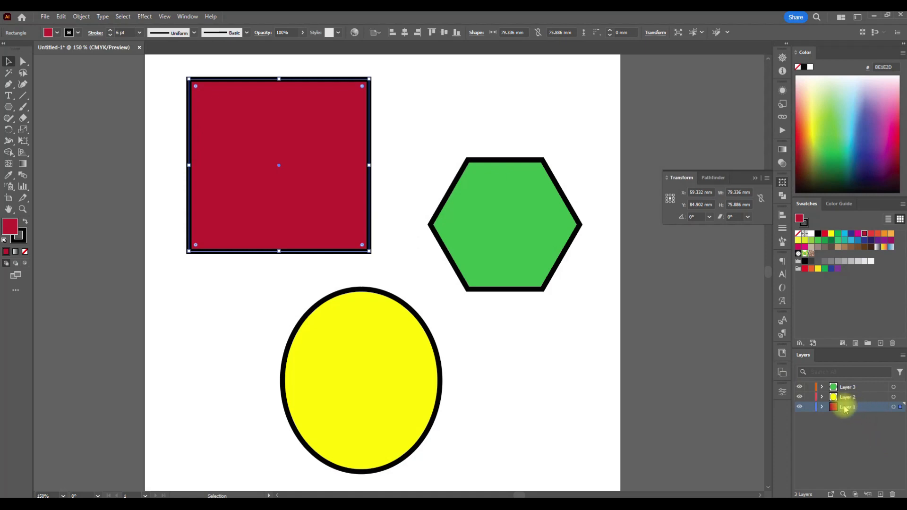
pyautogui.click(532, 381)
pyautogui.scroll(1, 532, 381)
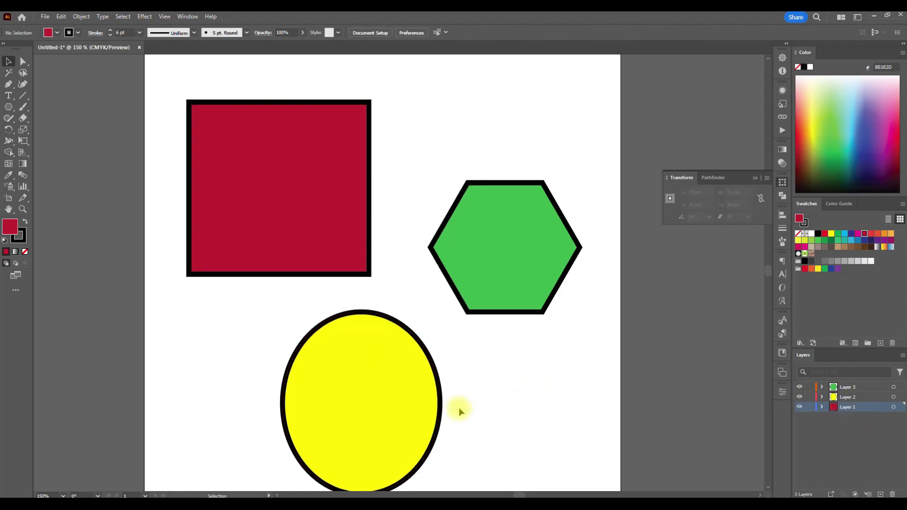
# Move the yellow ellipse so it overlaps the lower-right part of the red rectangle, and deselect it.
pyautogui.scroll(-1, 458, 408)
pyautogui.moveTo(389, 395); pyautogui.dragTo(354, 229)
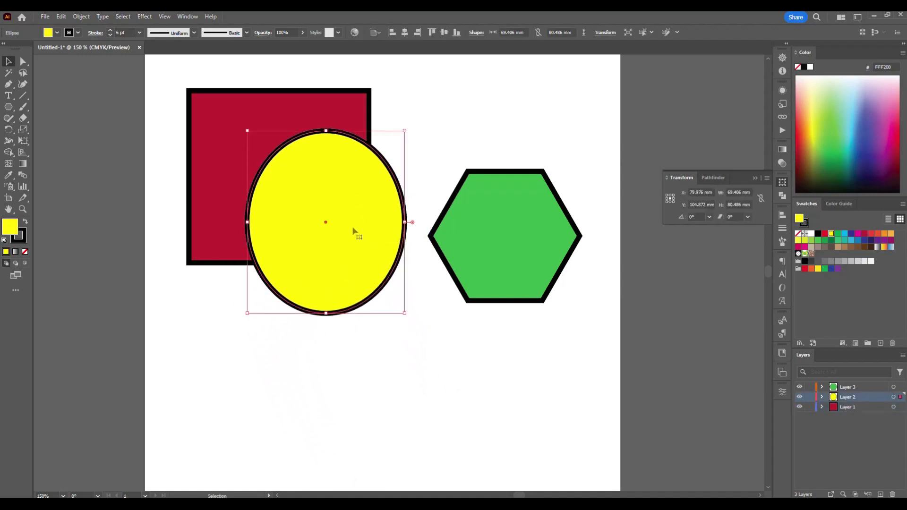
pyautogui.click(496, 444)
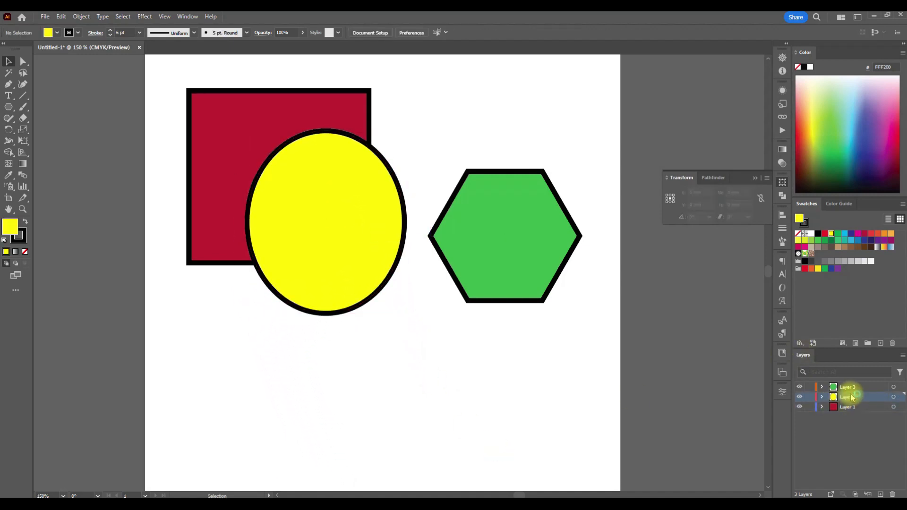
# Move the green hexagon so it overlaps both the rectangle and the ellipse, and make Layer 1 the active layer.
pyautogui.moveTo(537, 246); pyautogui.dragTo(288, 255)
pyautogui.click(851, 409)
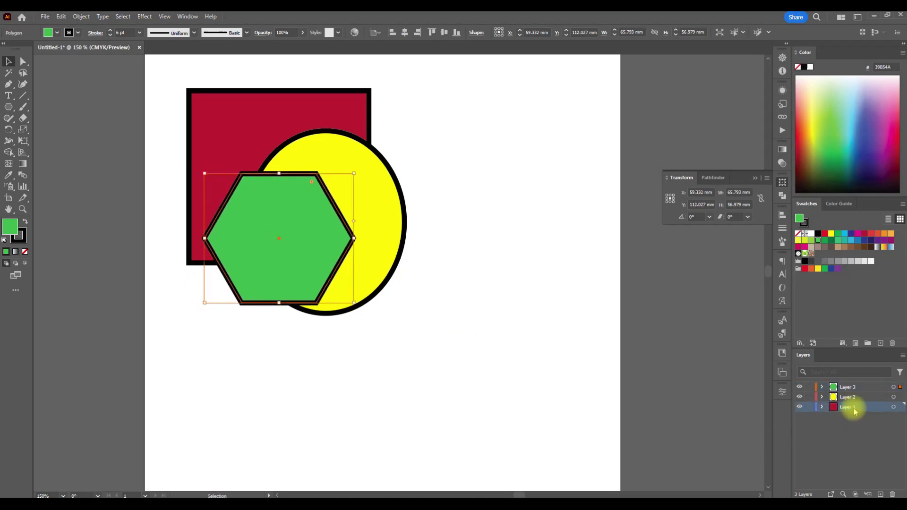
# Move Layer 1 to the top of the layer stack, above Layer 3, and deselect the artwork.
pyautogui.moveTo(854, 411); pyautogui.dragTo(853, 382)
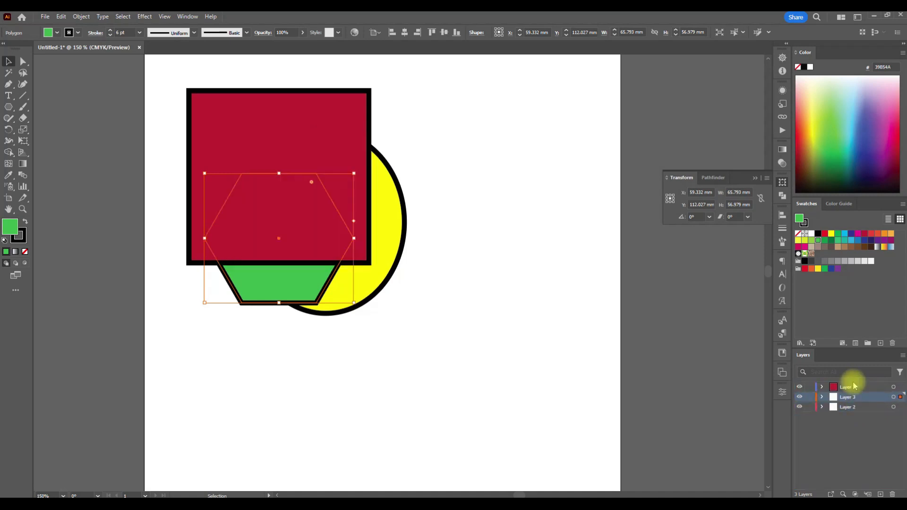
pyautogui.click(494, 333)
# Spread the three shapes apart without overlaps: rectangle toward the upper right, green hexagon below it, yellow ellipse at the artboard's left side.
pyautogui.moveTo(324, 170); pyautogui.dragTo(467, 170)
pyautogui.moveTo(263, 211); pyautogui.dragTo(429, 334)
pyautogui.moveTo(285, 246); pyautogui.dragTo(206, 341)
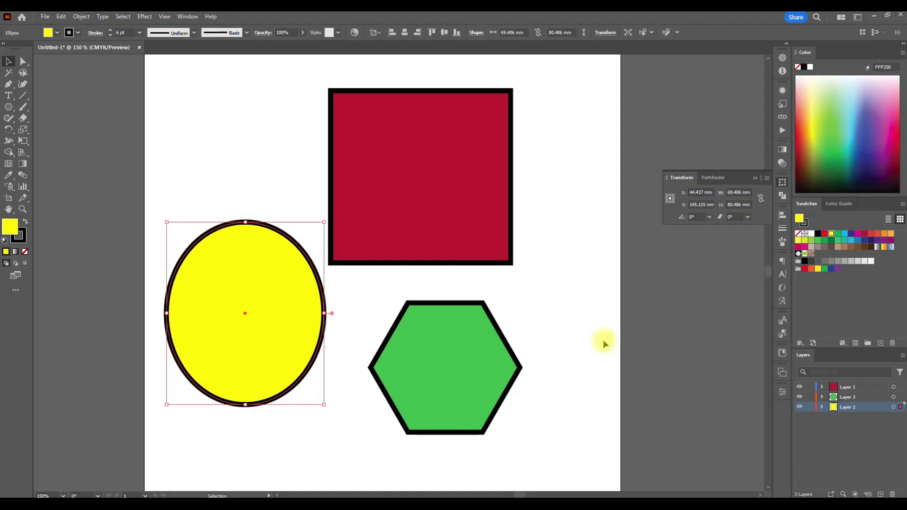
pyautogui.hscroll(-5, 594, 369)
pyautogui.scroll(-2, 593, 369)
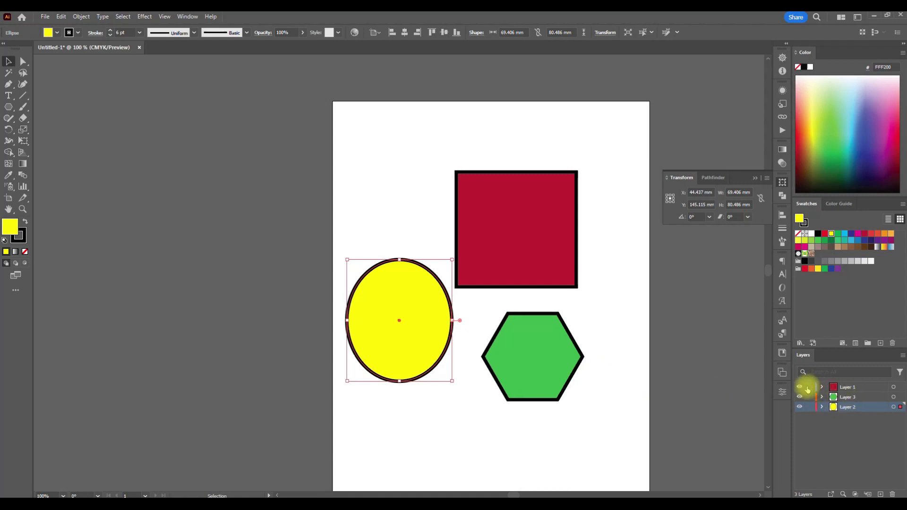
# Lock all three layers and unlock only Layer 3, making it the active layer.
pyautogui.moveTo(810, 388); pyautogui.dragTo(810, 409)
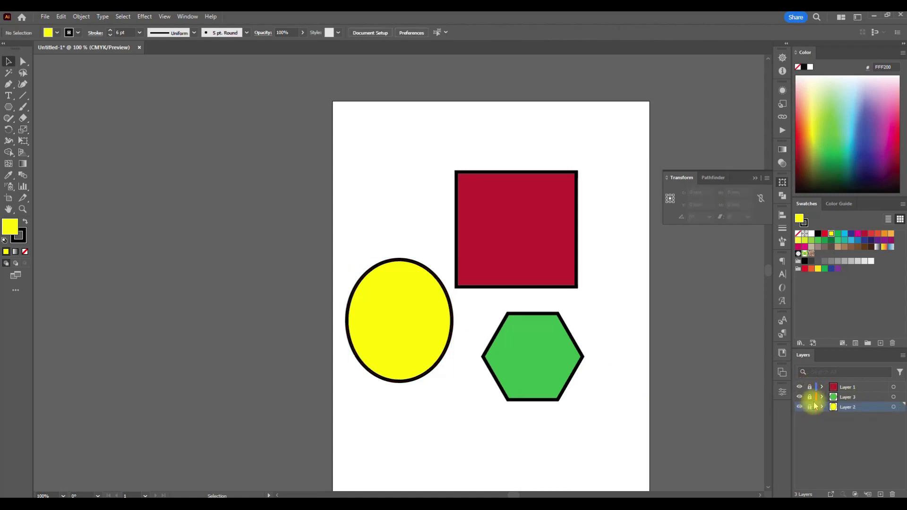
pyautogui.click(850, 399)
# Stretch the green hexagon to about 83 by 87 mm and position it at about X 130 mm, Y 179 mm.
pyautogui.moveTo(557, 348); pyautogui.dragTo(559, 385)
pyautogui.hotkey('ctrl', 'z')
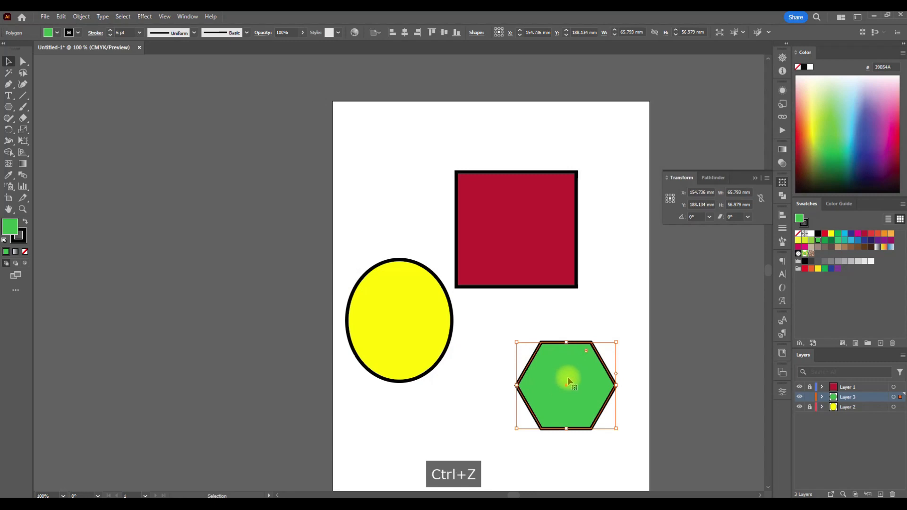
pyautogui.moveTo(566, 342); pyautogui.dragTo(566, 297)
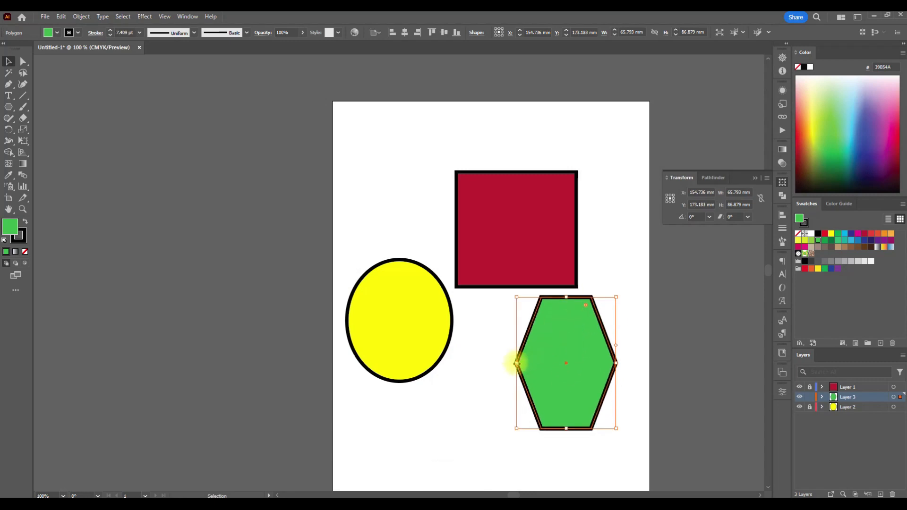
pyautogui.moveTo(517, 363); pyautogui.dragTo(492, 364)
pyautogui.click(403, 321)
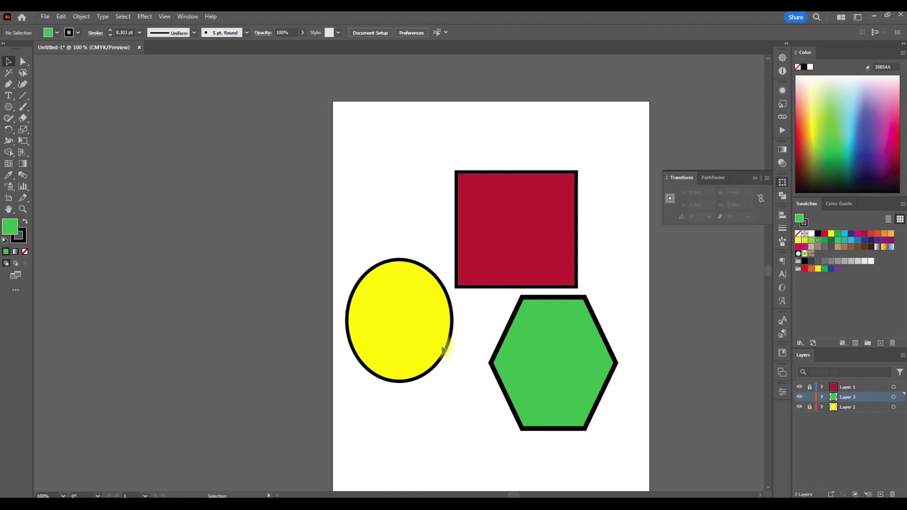
pyautogui.moveTo(536, 354); pyautogui.dragTo(513, 362)
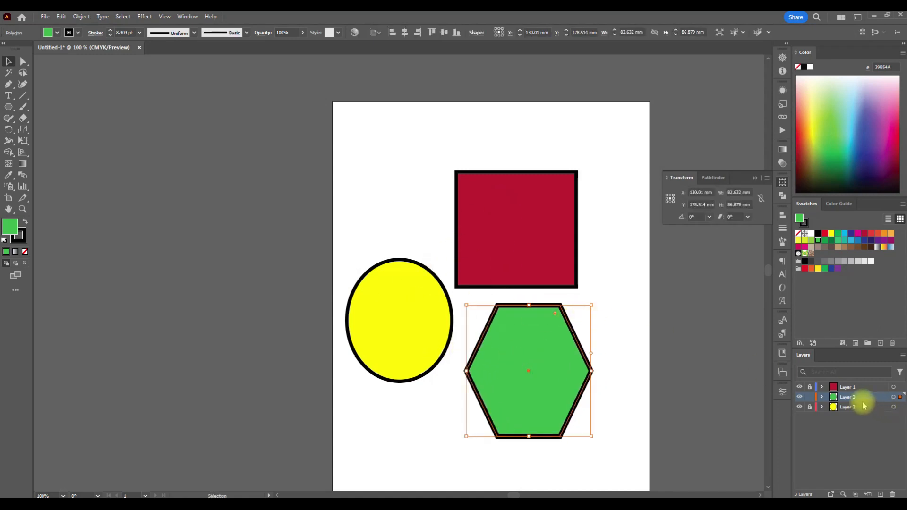
# Test whether the red rectangle on the locked Layer 1 can be selected.
pyautogui.click(809, 388)
pyautogui.click(548, 227)
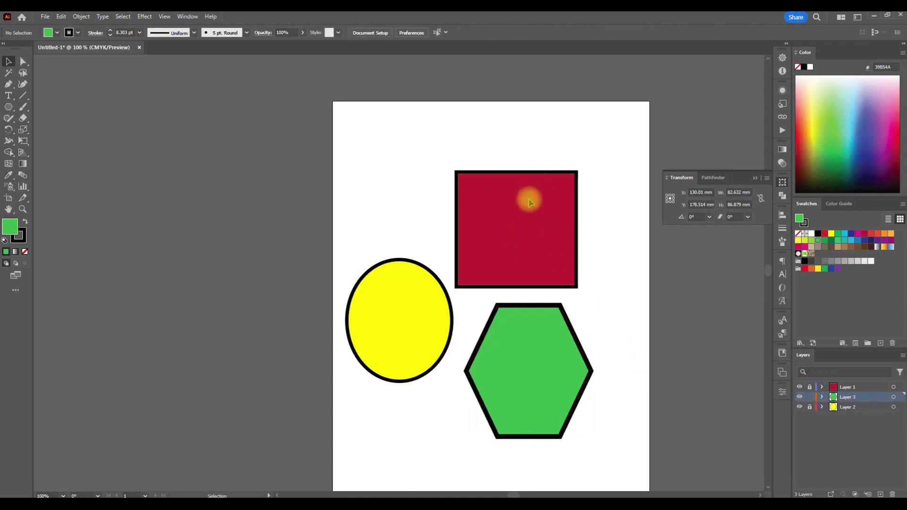
pyautogui.click(514, 242)
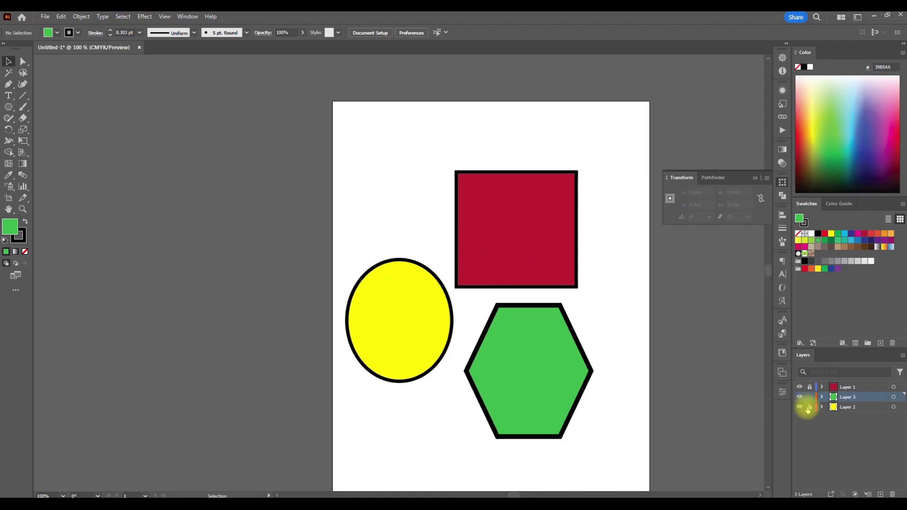
# Unlock Layer 1 and Layer 2, and move the red rectangle up and right to about X 146 mm, Y 52 mm.
pyautogui.click(809, 387)
pyautogui.moveTo(496, 270); pyautogui.dragTo(524, 185)
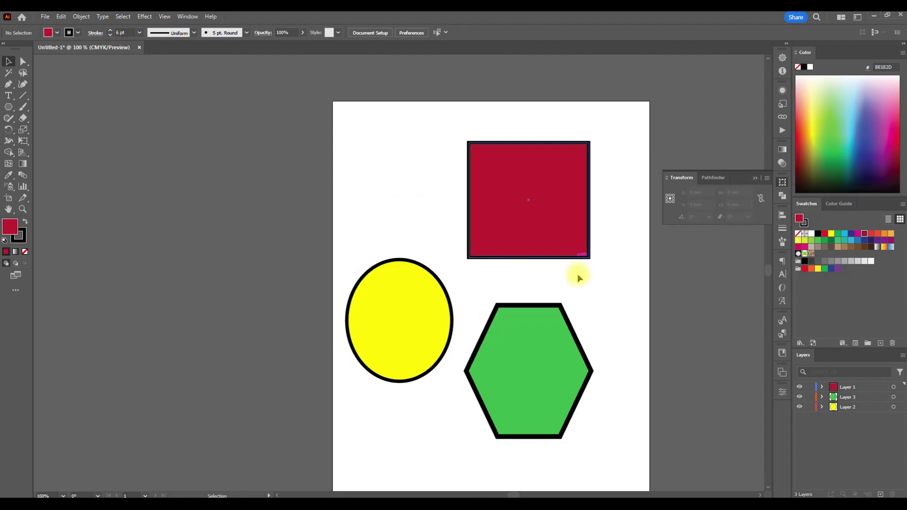
pyautogui.hscroll(1, 411, 298)
pyautogui.scroll(1, 466, 251)
pyautogui.scroll(1, 465, 253)
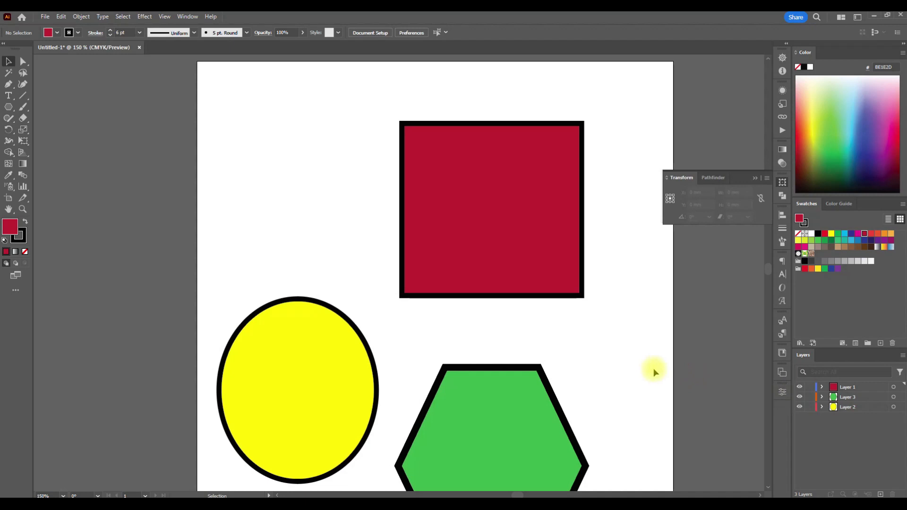
pyautogui.hscroll(3, 636, 363)
pyautogui.moveTo(426, 263); pyautogui.dragTo(458, 243)
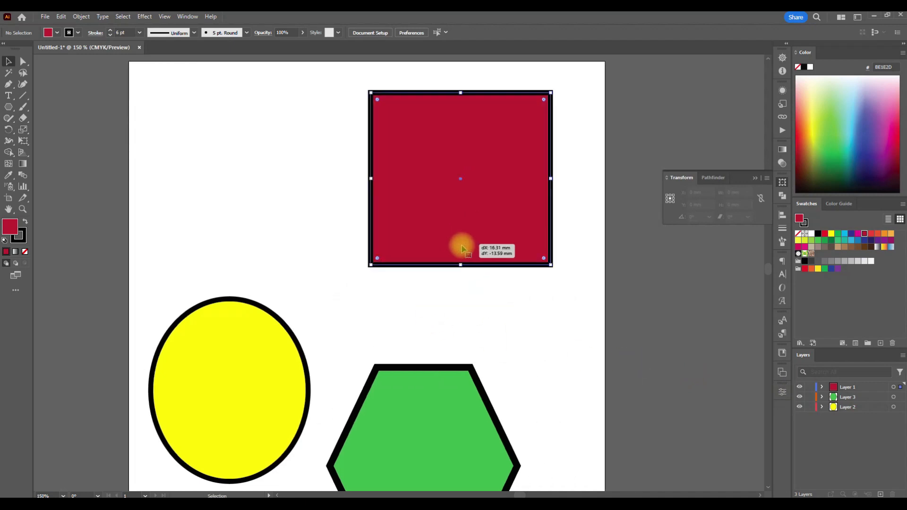
pyautogui.scroll(1, 457, 283)
pyautogui.hscroll(-2, 168, 270)
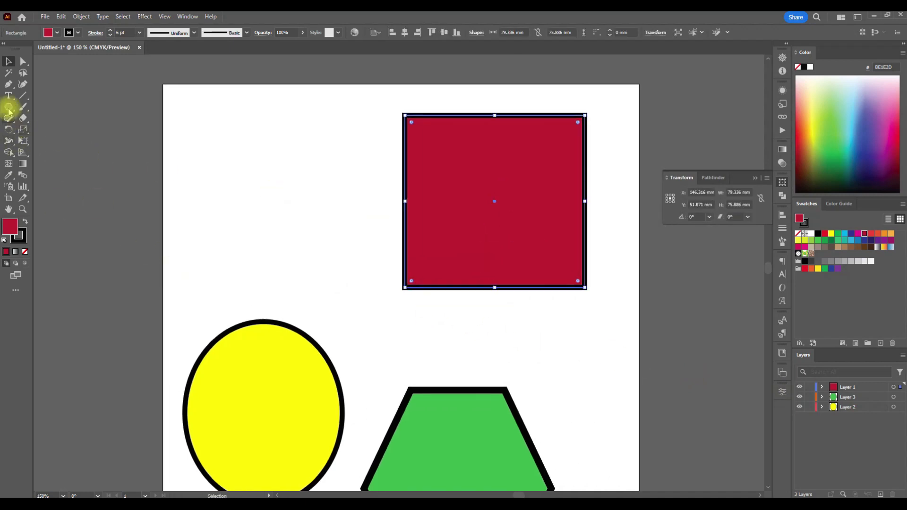
# Draw seven red hexagons of varying size and rotation on Layer 1, some overlapping the yellow ellipse and the green hexagon.
pyautogui.click(9, 106)
pyautogui.moveTo(206, 145); pyautogui.dragTo(243, 197)
pyautogui.moveTo(264, 232); pyautogui.dragTo(289, 274)
pyautogui.scroll(-2, 302, 300)
pyautogui.scroll(-2, 302, 300)
pyautogui.moveTo(170, 274); pyautogui.dragTo(204, 311)
pyautogui.moveTo(332, 362); pyautogui.dragTo(385, 405)
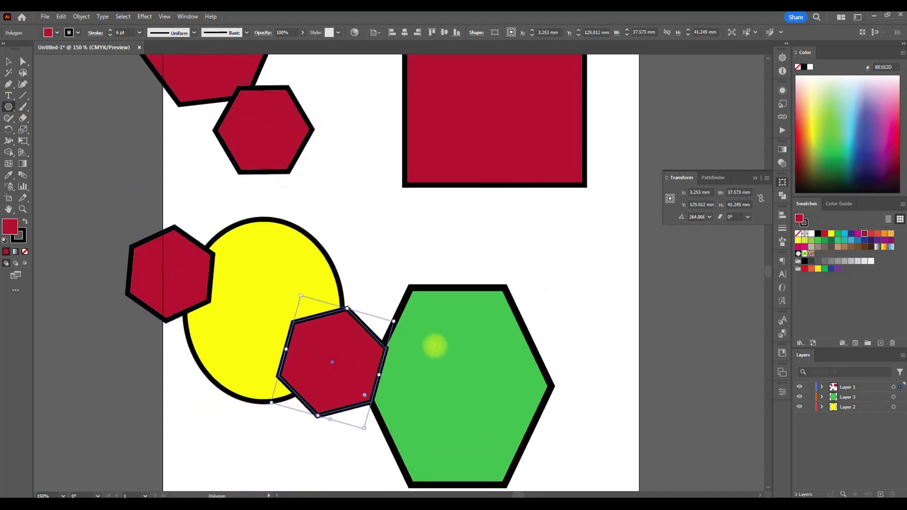
pyautogui.moveTo(457, 339); pyautogui.dragTo(522, 366)
pyautogui.moveTo(562, 326)
pyautogui.mouseDown()
pyautogui.moveTo(486, 416)
pyautogui.moveTo(533, 375)
pyautogui.mouseUp()
pyautogui.scroll(-2, 543, 426)
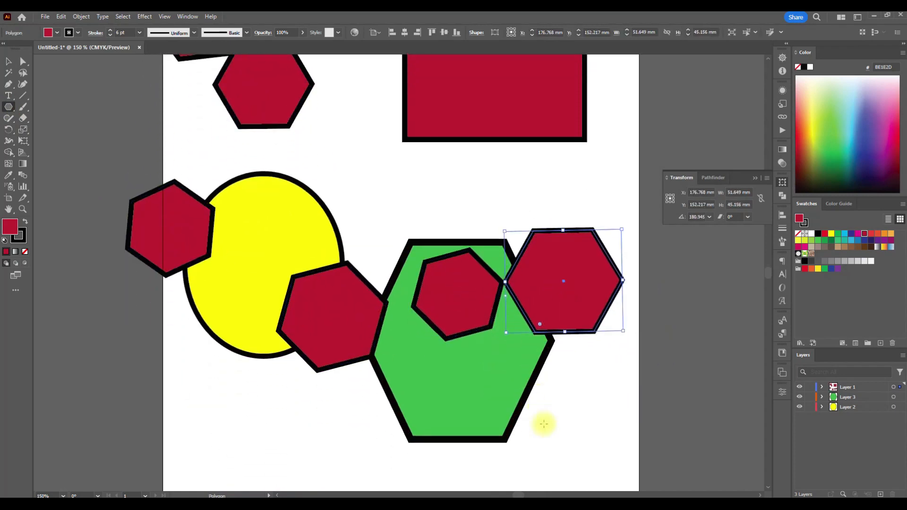
pyautogui.moveTo(547, 457); pyautogui.dragTo(487, 417)
pyautogui.scroll(-2, 471, 362)
pyautogui.hotkey('ctrl', '-')
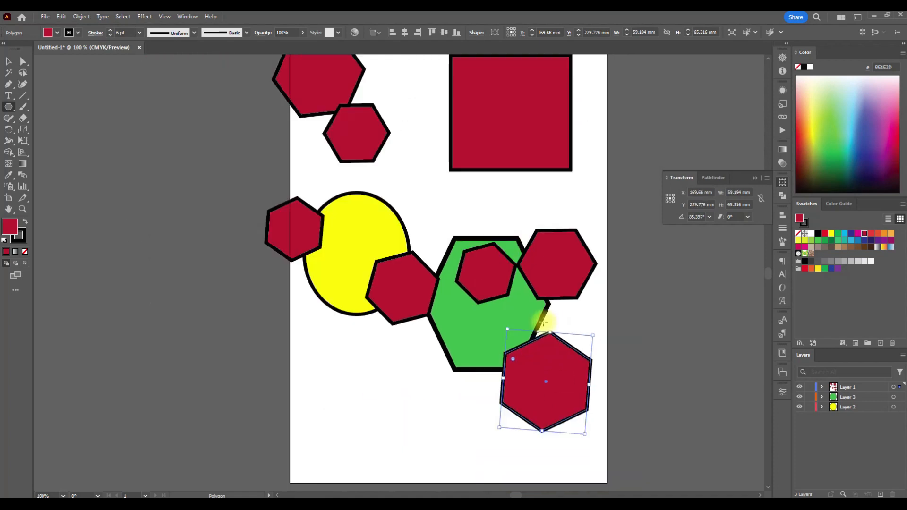
# Select all artwork on Layer 1 at once and reposition it as a whole to about X 98 mm, Y 145 mm.
pyautogui.click(9, 62)
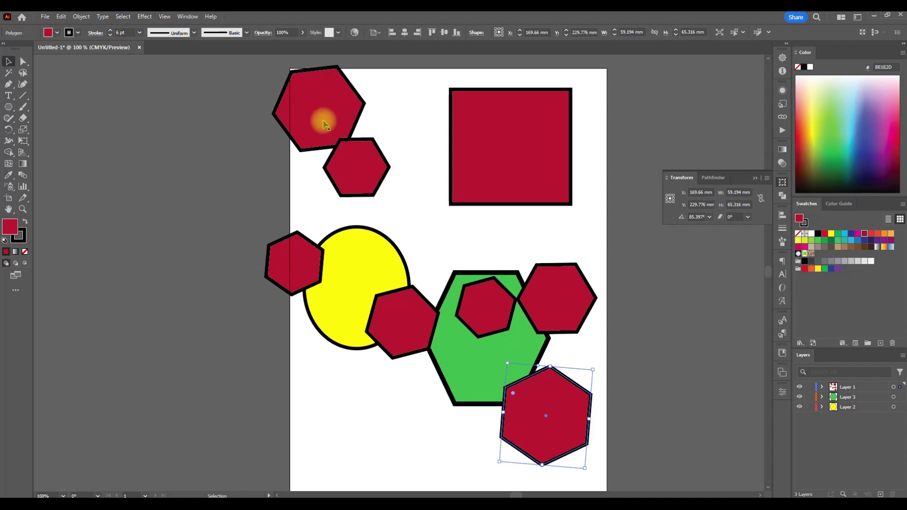
pyautogui.click(893, 389)
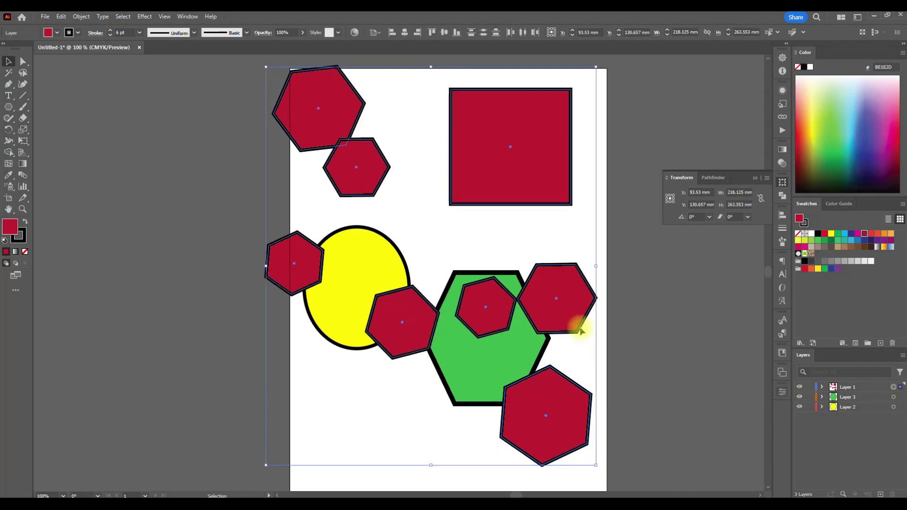
pyautogui.moveTo(528, 182); pyautogui.dragTo(429, 207)
pyautogui.click(389, 206)
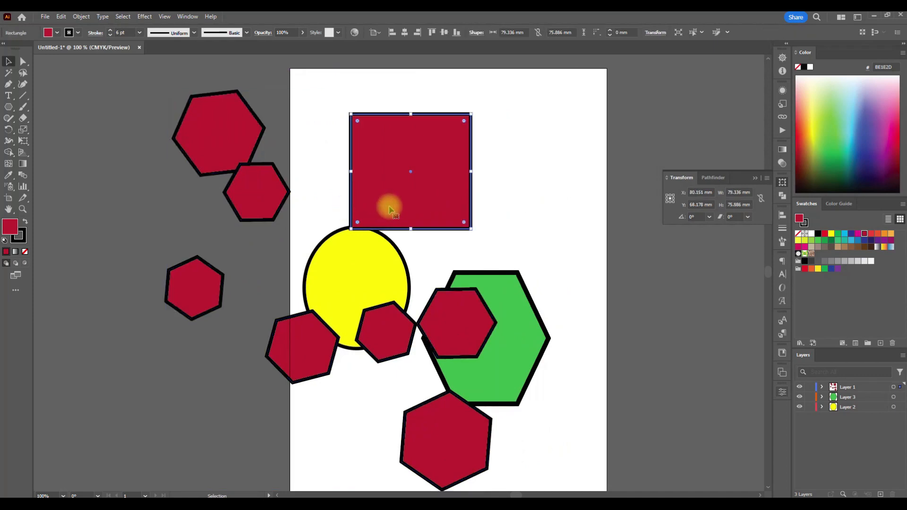
pyautogui.click(893, 388)
pyautogui.moveTo(419, 219); pyautogui.dragTo(529, 219)
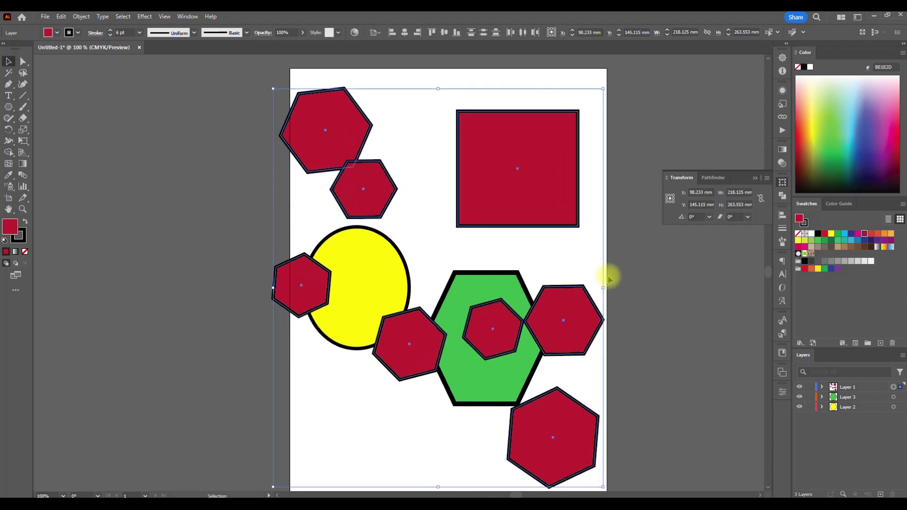
# Marquee-select the shapes across all three layers, and clear the selection.
pyautogui.click(338, 203)
pyautogui.moveTo(239, 121)
pyautogui.mouseDown()
pyautogui.moveTo(430, 331)
pyautogui.moveTo(565, 453)
pyautogui.mouseUp()
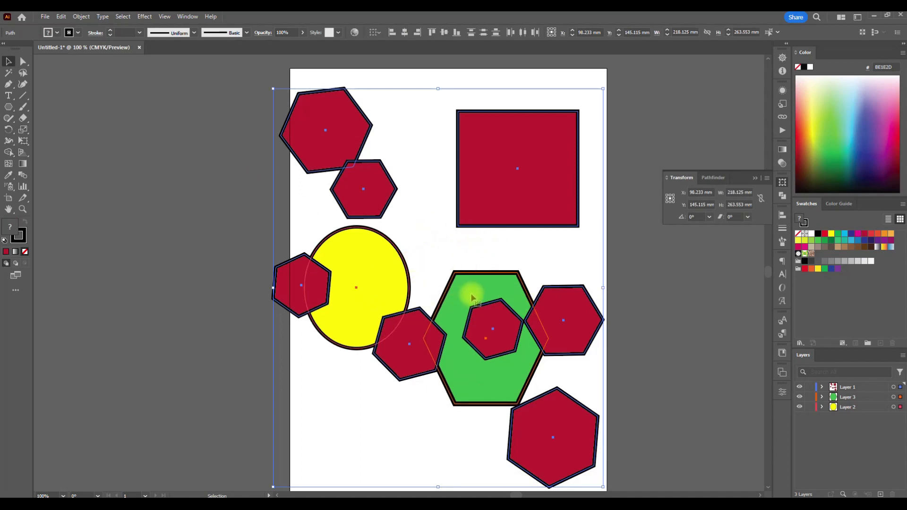
pyautogui.click(660, 308)
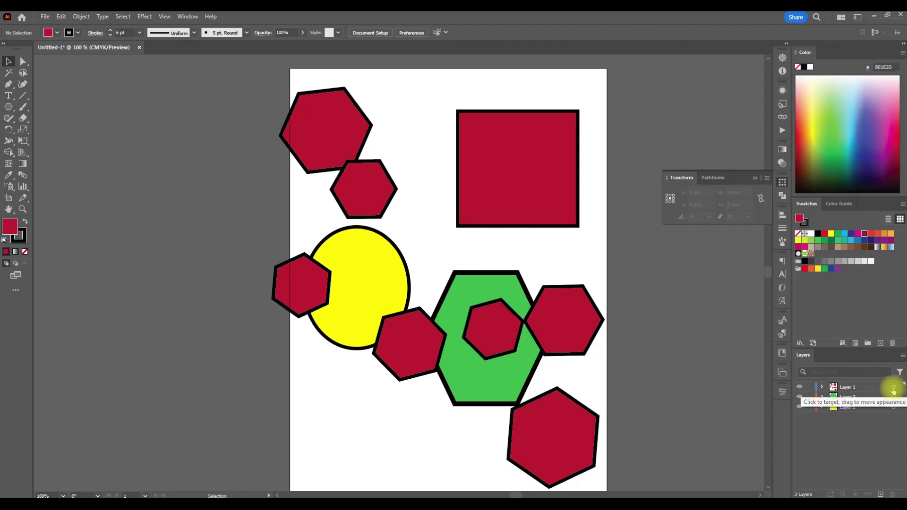
# Select only the Layer 1 artwork, shift it slightly left to about X 97.6 mm, and deselect it.
pyautogui.click(894, 390)
pyautogui.moveTo(543, 200); pyautogui.dragTo(474, 211)
pyautogui.click(690, 302)
pyautogui.scroll(-3, 515, 293)
pyautogui.scroll(1, 514, 292)
pyautogui.scroll(2, 516, 293)
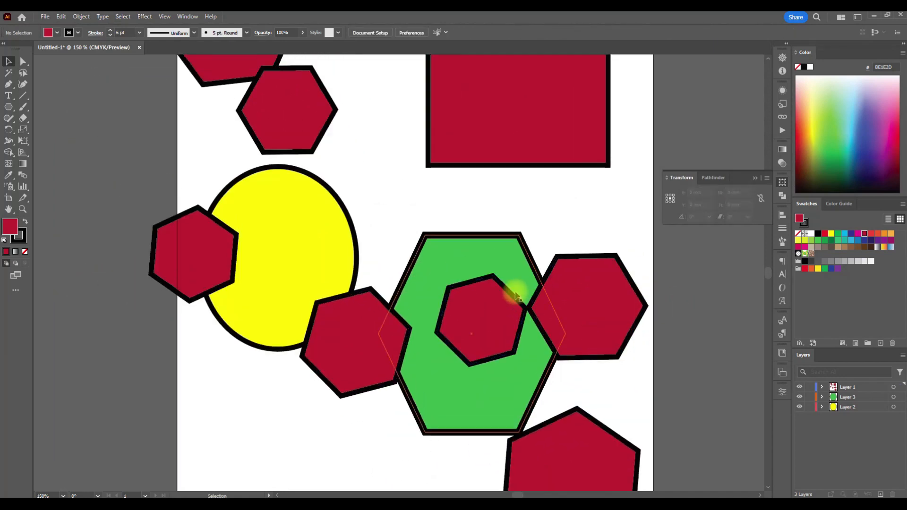
pyautogui.scroll(-2, 515, 295)
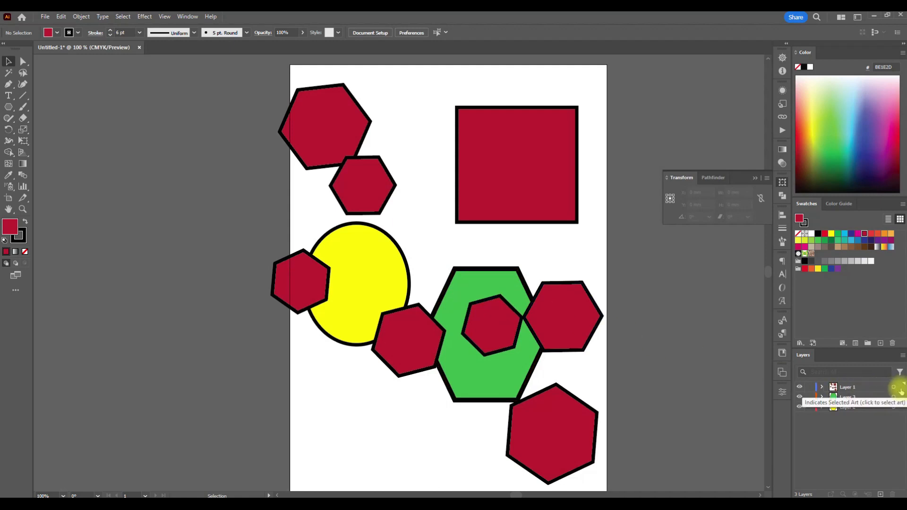
# Compare selecting only the red rectangle with selecting everything on Layer 1, leaving nothing selected.
pyautogui.click(533, 170)
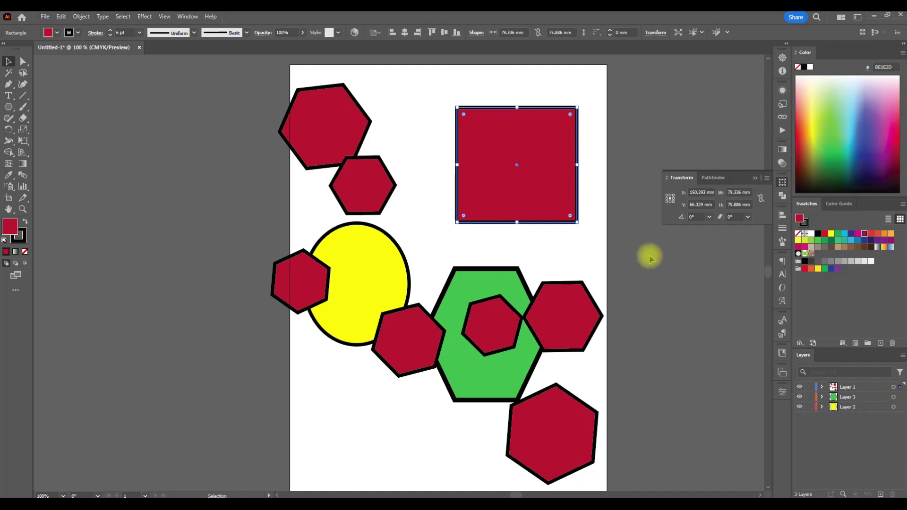
pyautogui.click(647, 311)
pyautogui.click(520, 168)
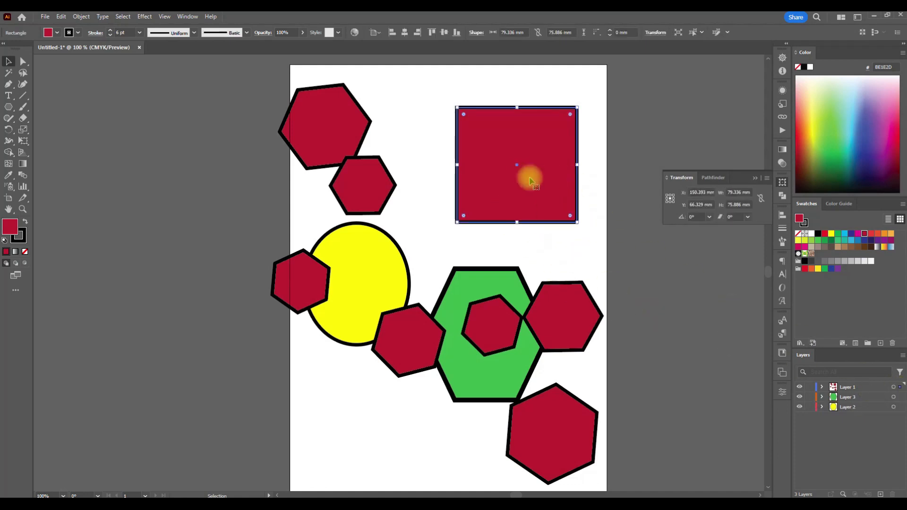
pyautogui.click(695, 285)
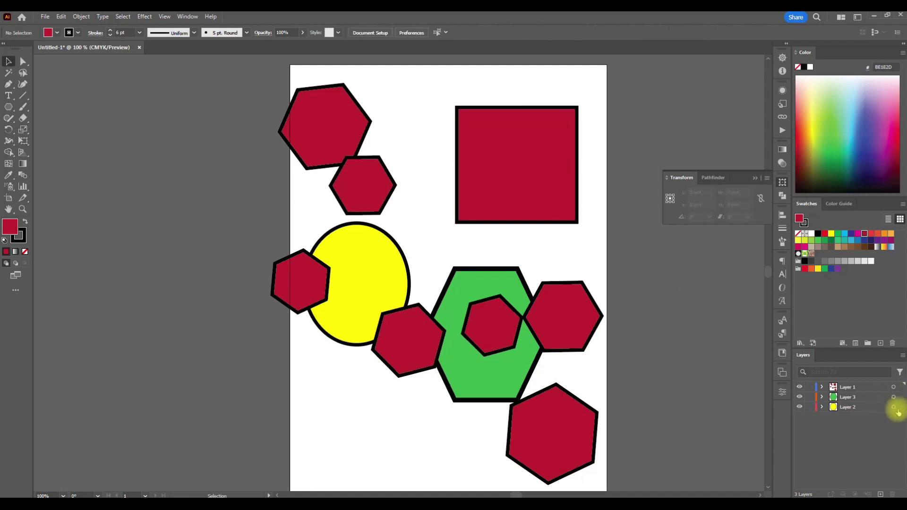
pyautogui.click(893, 388)
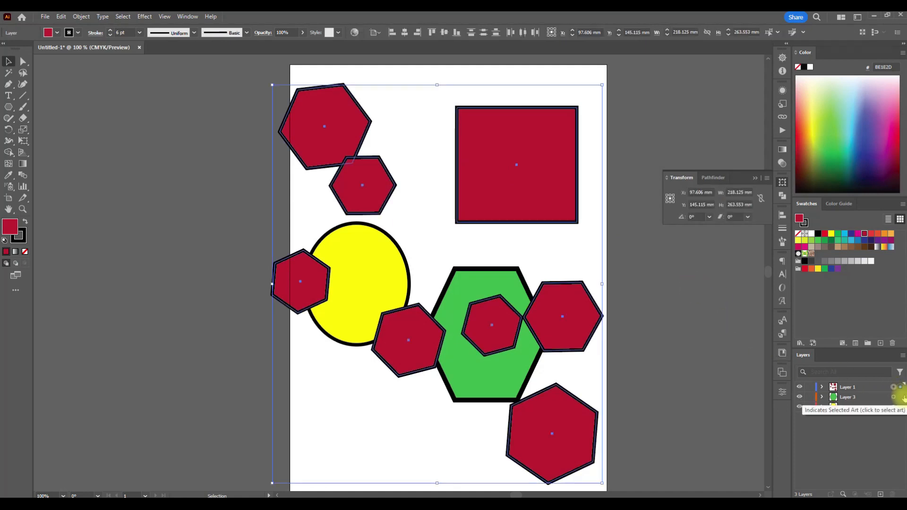
pyautogui.click(670, 311)
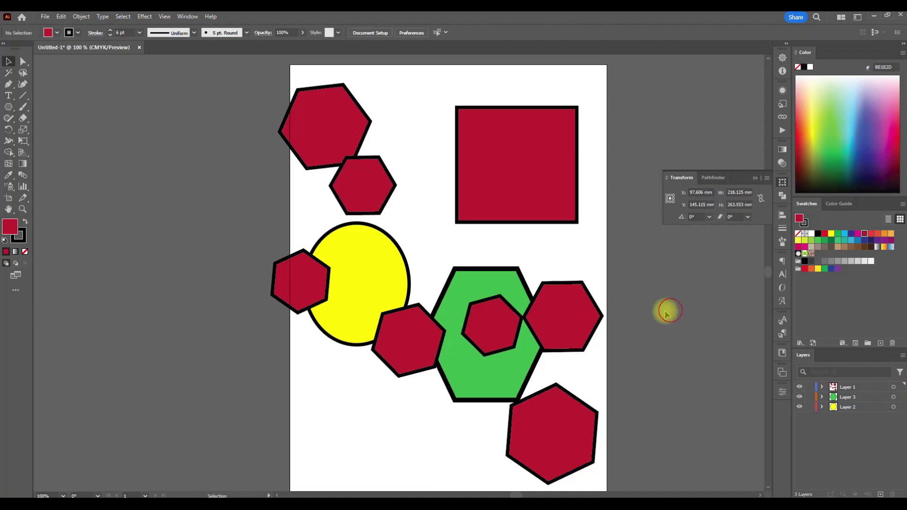
# Select the rectangle, the ellipse and the three leftmost red hexagons together, move them slightly right and down, and deselect them.
pyautogui.scroll(-1, 482, 310)
pyautogui.moveTo(284, 171); pyautogui.dragTo(490, 243)
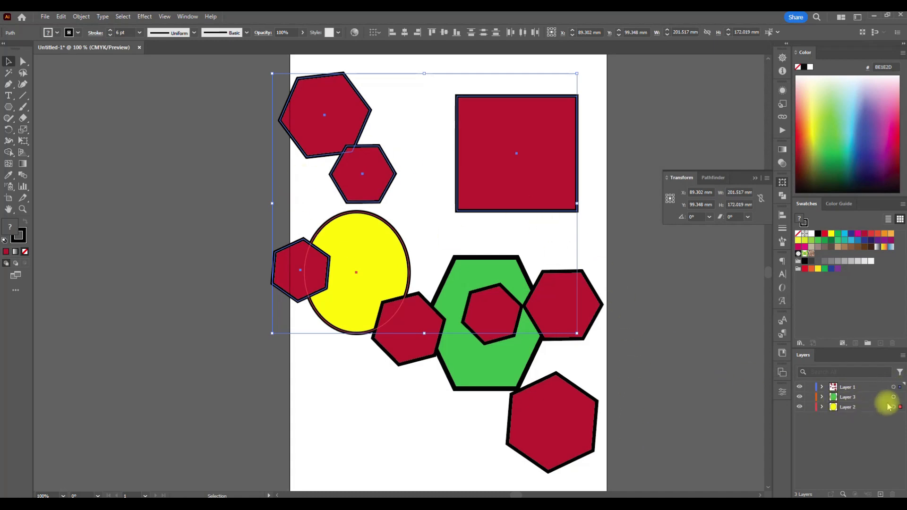
pyautogui.moveTo(523, 175); pyautogui.dragTo(506, 205)
pyautogui.click(677, 317)
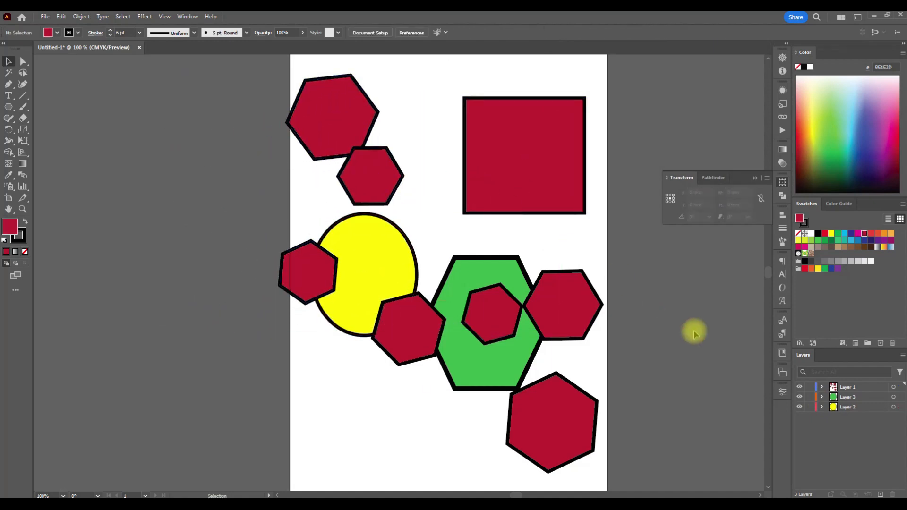
# Move the red rectangle alone to the left, to about X 141 mm, Y 70 mm.
pyautogui.scroll(-1, 629, 375)
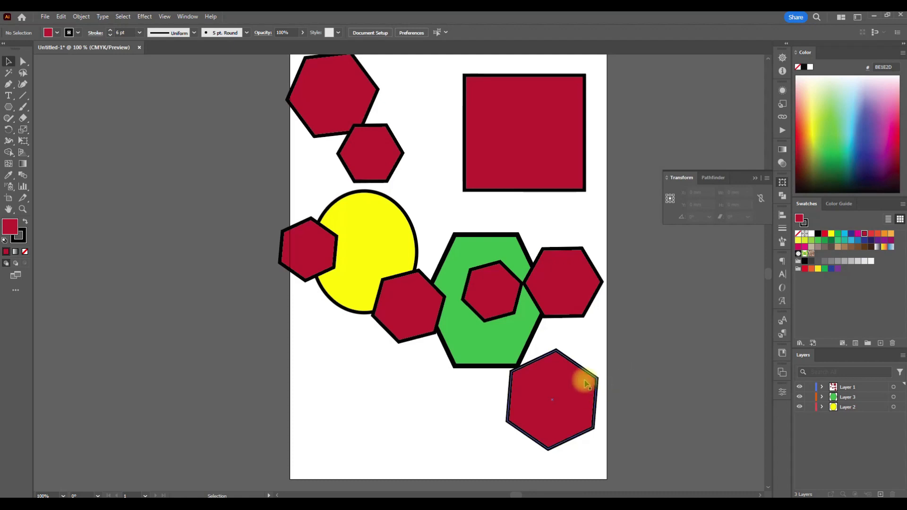
pyautogui.click(567, 146)
pyautogui.scroll(2, 630, 305)
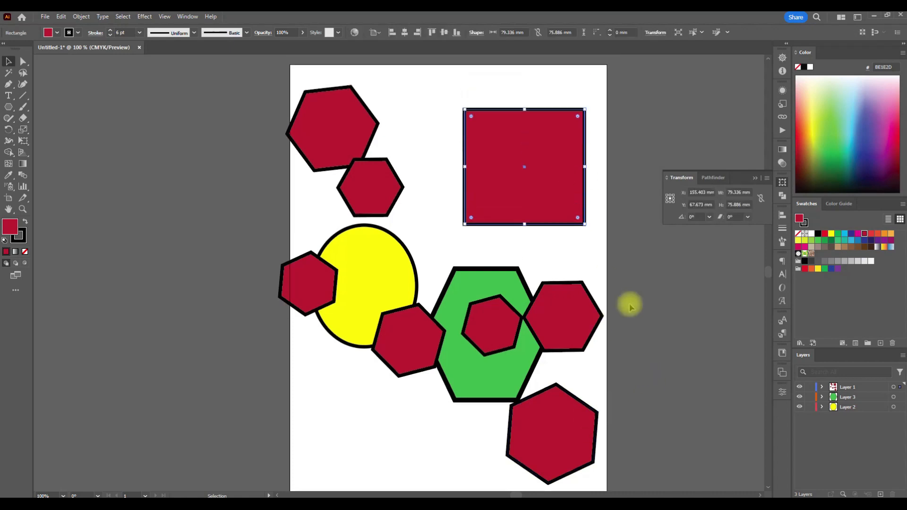
pyautogui.moveTo(522, 202); pyautogui.dragTo(500, 205)
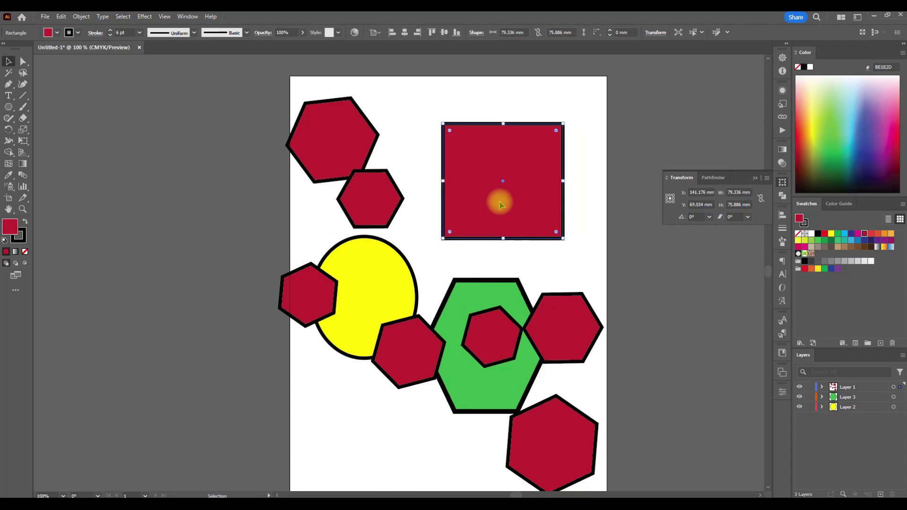
pyautogui.click(554, 336)
pyautogui.click(487, 337)
pyautogui.scroll(-1, 498, 327)
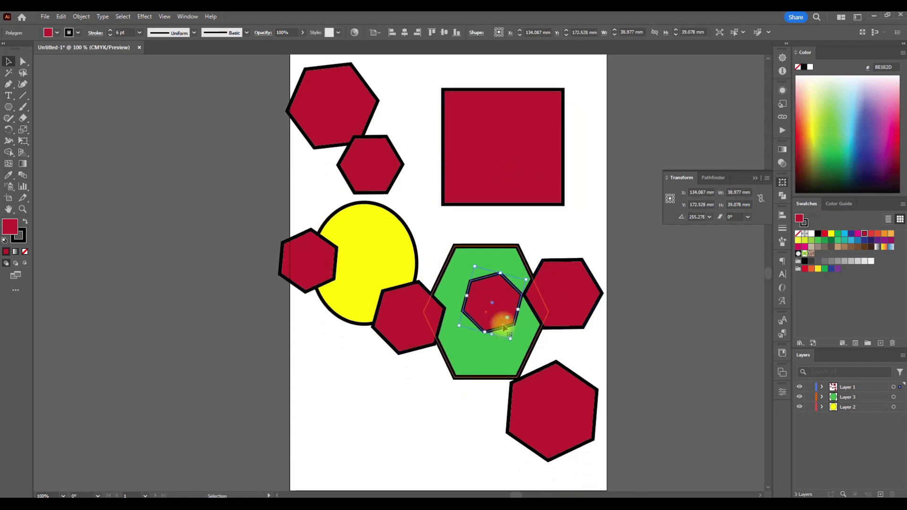
pyautogui.keyDown('ctrl'); pyautogui.click(541, 313); pyautogui.keyUp('ctrl')
pyautogui.keyDown('ctrl'); pyautogui.click(542, 420); pyautogui.keyUp('ctrl')
pyautogui.click(553, 288)
pyautogui.keyDown('shift'); pyautogui.click(492, 305); pyautogui.keyUp('shift')
pyautogui.keyDown('shift'); pyautogui.click(545, 425); pyautogui.keyUp('shift')
pyautogui.keyDown('shift'); pyautogui.click(412, 327); pyautogui.keyUp('shift')
pyautogui.keyDown('shift'); pyautogui.click(290, 256); pyautogui.keyUp('shift')
pyautogui.keyDown('shift'); pyautogui.click(365, 165); pyautogui.keyUp('shift')
pyautogui.keyDown('shift'); pyautogui.click(321, 108); pyautogui.keyUp('shift')
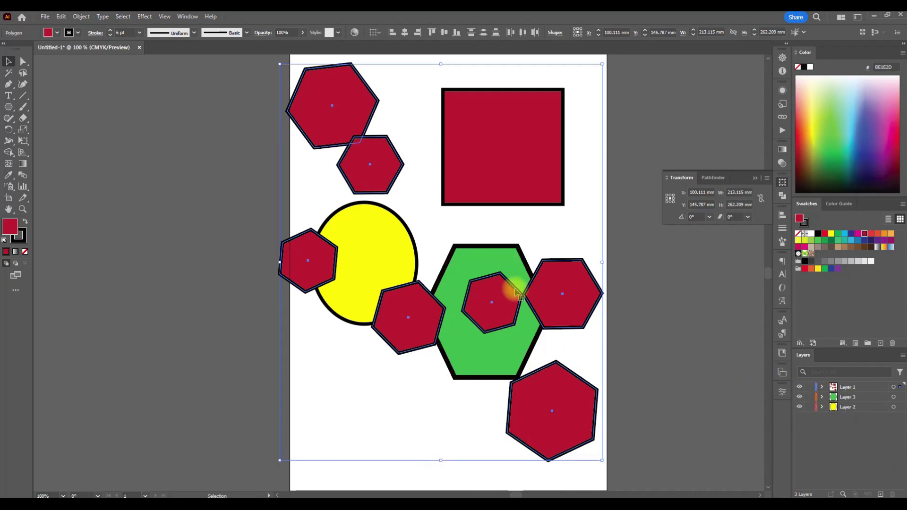
pyautogui.click(685, 380)
# Select all seven red hexagons together, transfer them from Layer 1 to Layer 3, and deselect them.
pyautogui.moveTo(564, 291); pyautogui.dragTo(564, 292)
pyautogui.keyDown('shift'); pyautogui.click(495, 294); pyautogui.keyUp('shift')
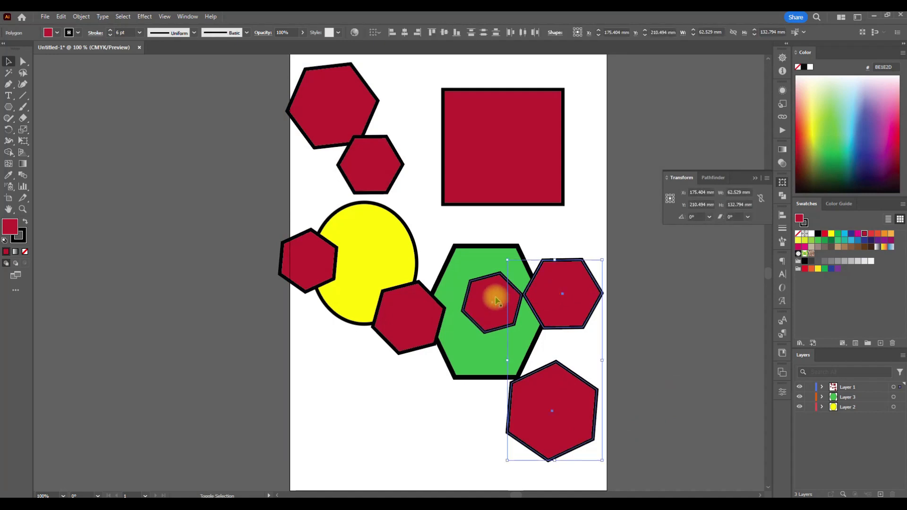
pyautogui.keyDown('shift'); pyautogui.click(413, 313); pyautogui.keyUp('shift')
pyautogui.keyDown('shift'); pyautogui.click(294, 253); pyautogui.keyUp('shift')
pyautogui.keyDown('shift'); pyautogui.click(362, 172); pyautogui.keyUp('shift')
pyautogui.keyDown('shift'); pyautogui.click(318, 101); pyautogui.keyUp('shift')
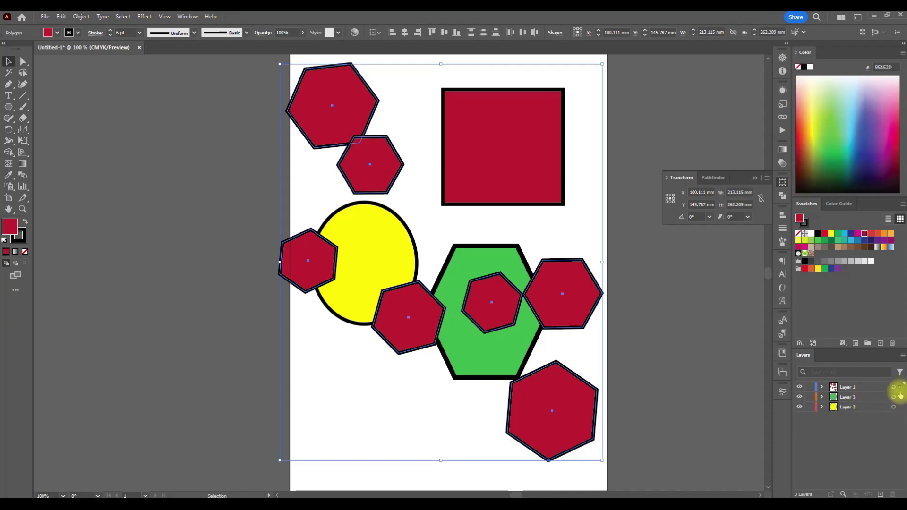
pyautogui.moveTo(900, 387); pyautogui.dragTo(900, 399)
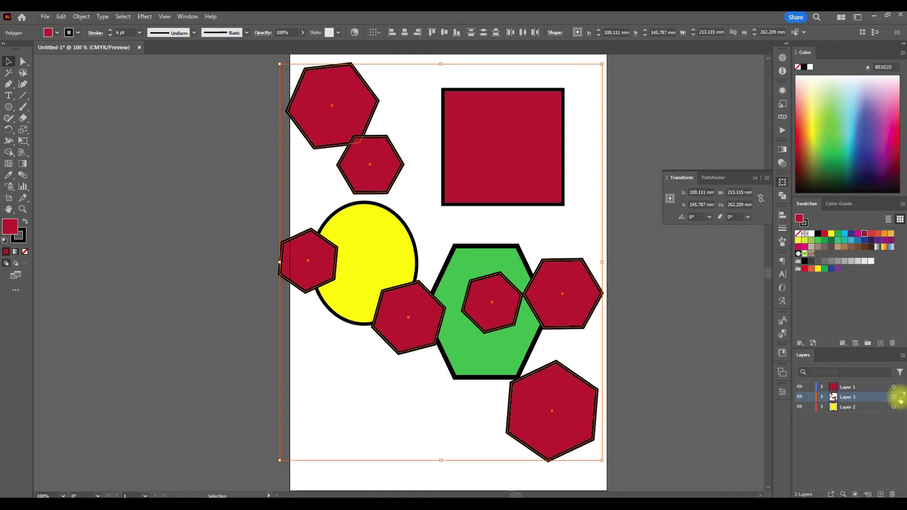
pyautogui.click(689, 329)
# Select the seven red hexagons again to check which layer they belong to, leaving nothing selected.
pyautogui.click(585, 306)
pyautogui.keyDown('shift'); pyautogui.click(565, 427); pyautogui.keyUp('shift')
pyautogui.keyDown('shift'); pyautogui.click(481, 295); pyautogui.keyUp('shift')
pyautogui.keyDown('shift'); pyautogui.click(395, 308); pyautogui.keyUp('shift')
pyautogui.keyDown('shift'); pyautogui.click(300, 257); pyautogui.keyUp('shift')
pyautogui.keyDown('shift'); pyautogui.click(372, 178); pyautogui.keyUp('shift')
pyautogui.keyDown('shift'); pyautogui.click(338, 123); pyautogui.keyUp('shift')
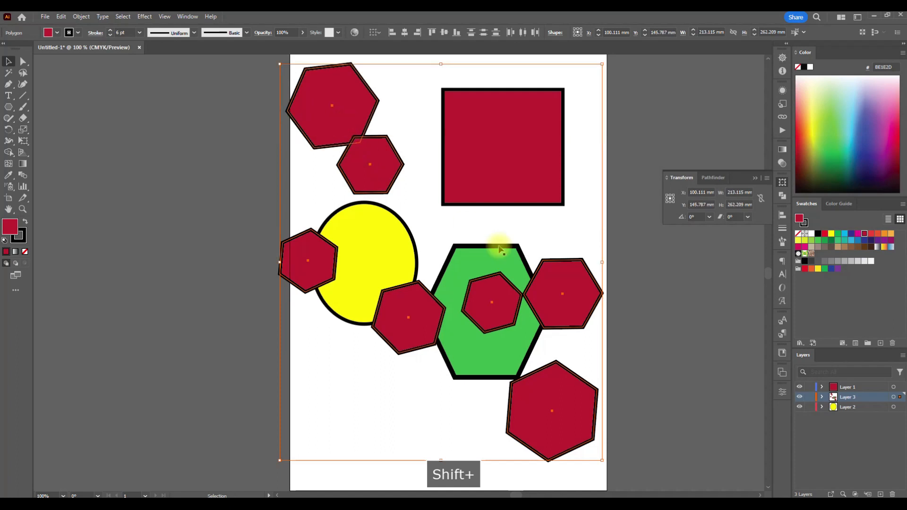
pyautogui.click(654, 328)
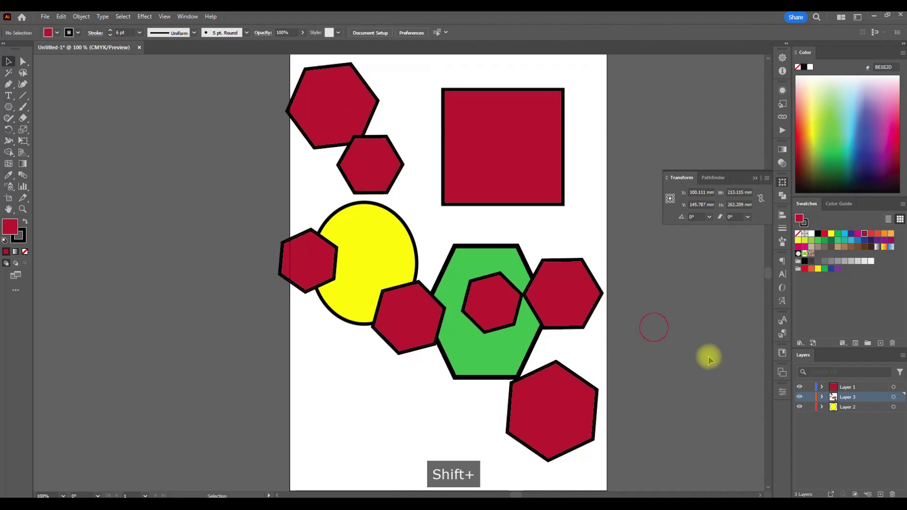
# Toggle the visibility of Layer 3 and Layer 1 off and on to compare their artwork, leaving both visible.
pyautogui.click(801, 397)
pyautogui.click(800, 398)
pyautogui.click(801, 399)
pyautogui.click(800, 398)
pyautogui.click(800, 399)
pyautogui.click(800, 399)
pyautogui.click(800, 387)
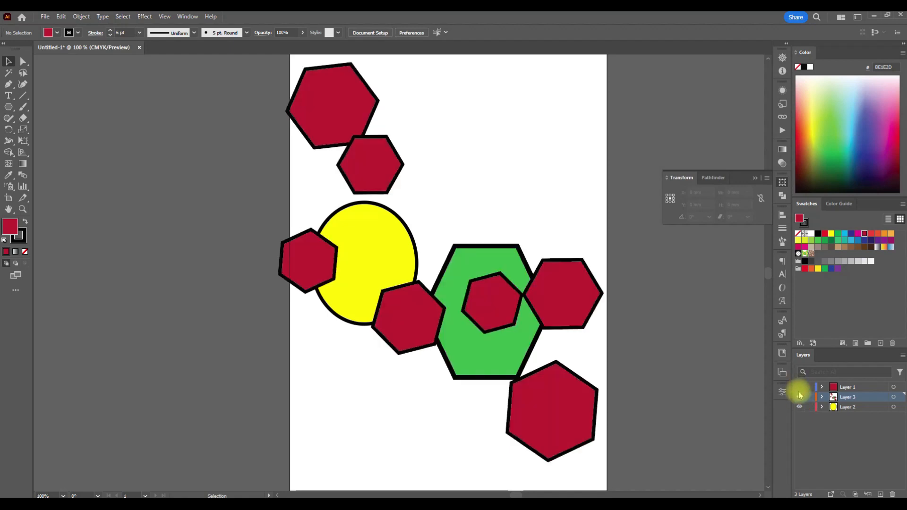
pyautogui.click(800, 398)
pyautogui.click(800, 387)
pyautogui.click(800, 397)
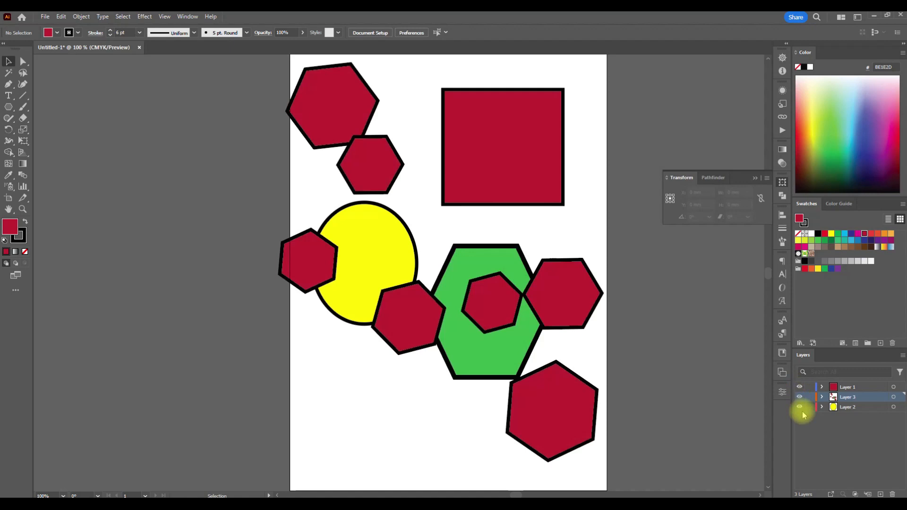
# Hide Layer 2 and Layer 3 so that only the Layer 1 artwork is shown.
pyautogui.click(798, 408)
pyautogui.click(800, 398)
pyautogui.click(800, 387)
pyautogui.click(800, 387)
# Move the red rectangle left and up to X 105 mm, about Y 60 mm, while the other layers are hidden.
pyautogui.hotkey('ctrl', 'y')
pyautogui.scroll(3, 615, 362)
pyautogui.moveTo(525, 213); pyautogui.dragTo(467, 208)
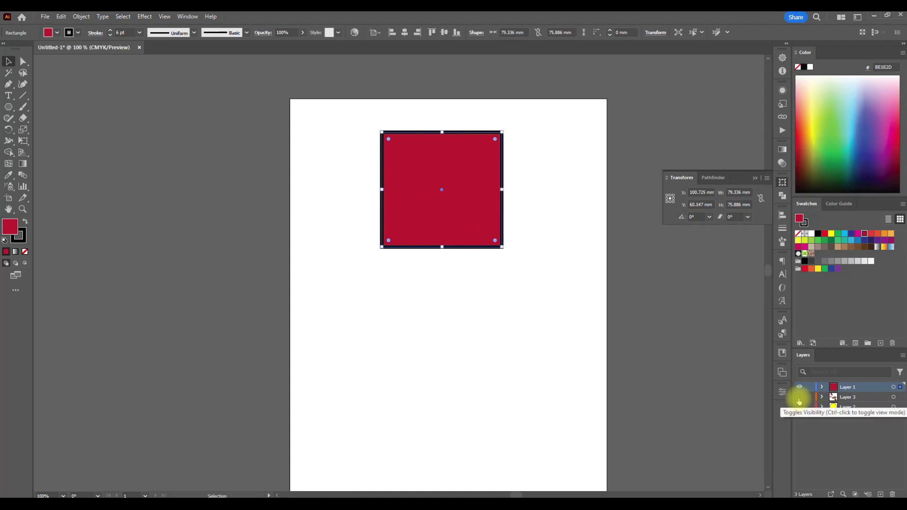
pyautogui.click(582, 315)
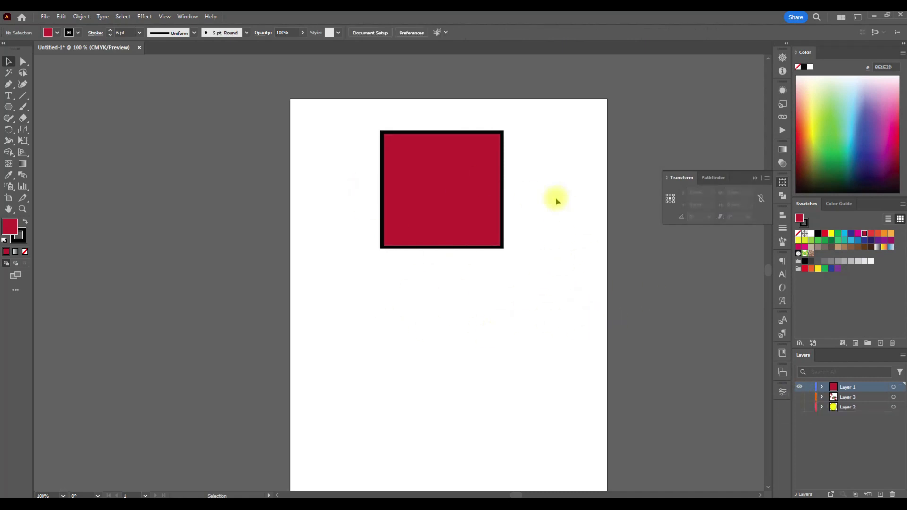
pyautogui.scroll(-4, 459, 350)
pyautogui.scroll(3, 355, 416)
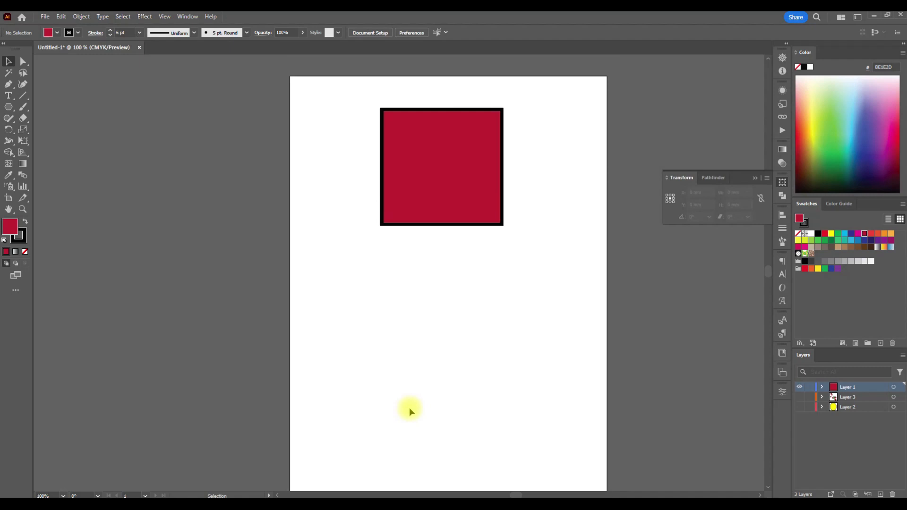
pyautogui.moveTo(417, 162); pyautogui.dragTo(424, 162)
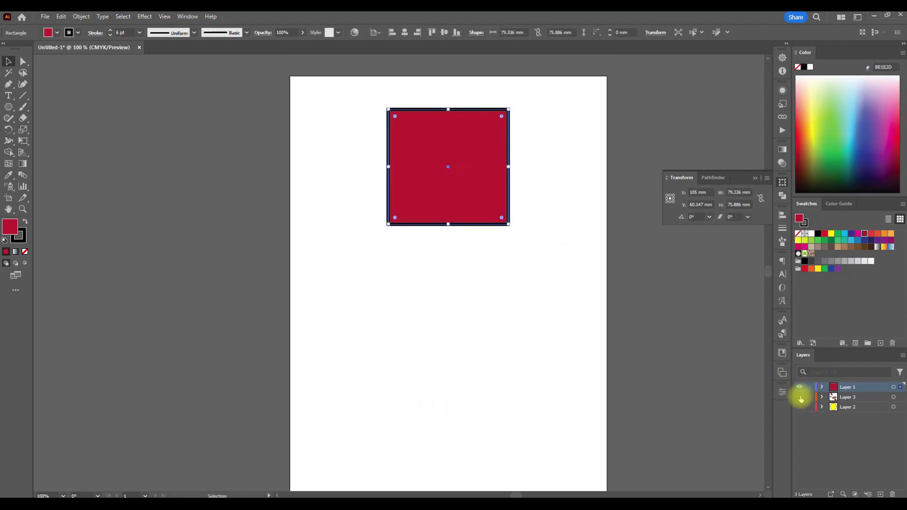
# Show Layer 3 and Layer 2 again and lock both layers.
pyautogui.click(799, 397)
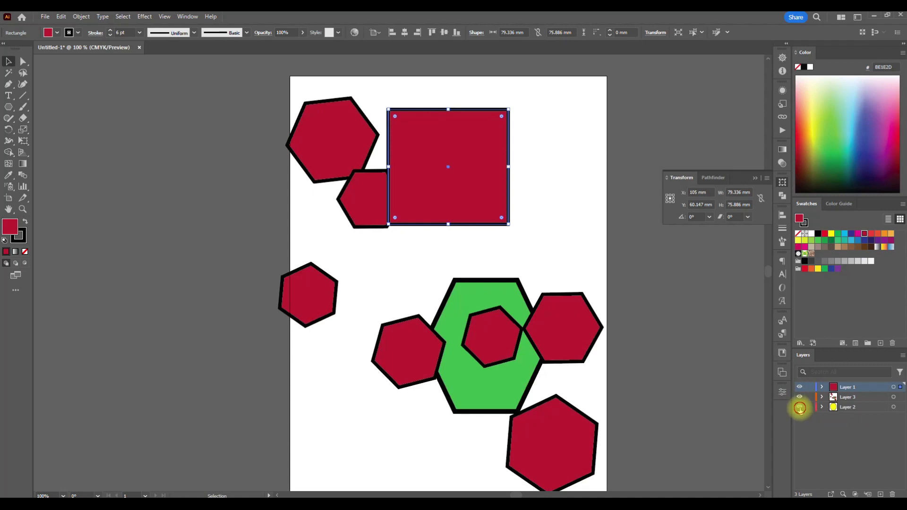
pyautogui.click(799, 407)
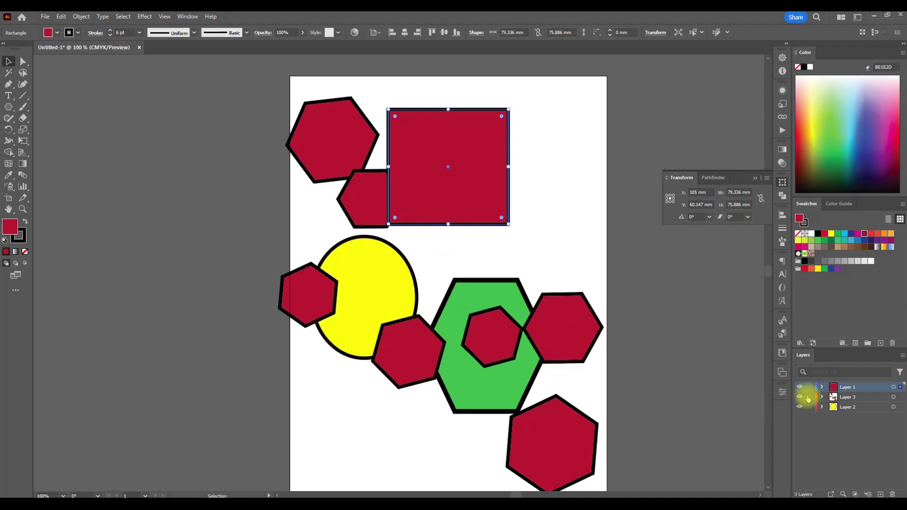
pyautogui.moveTo(809, 398); pyautogui.dragTo(811, 409)
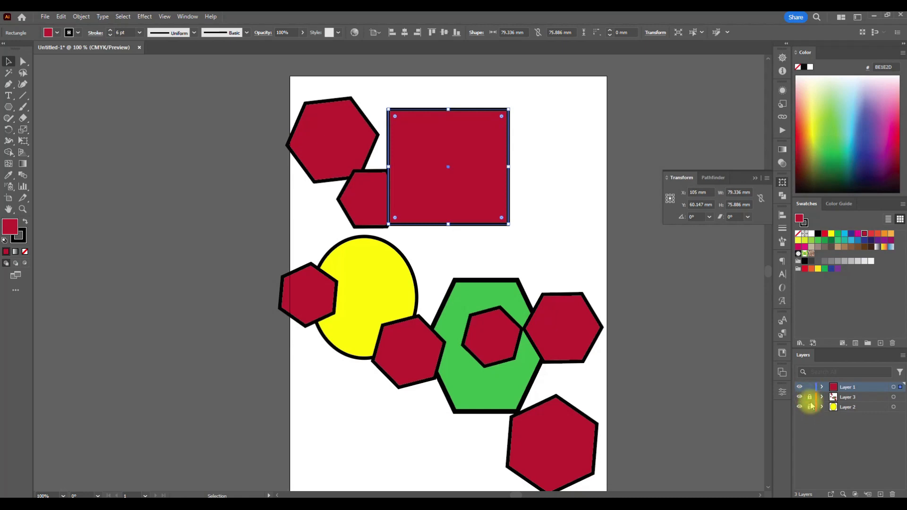
# Move the red rectangle right and slightly down, clear of the upper hexagons, and deselect it.
pyautogui.click(518, 195)
pyautogui.moveTo(461, 166); pyautogui.dragTo(515, 179)
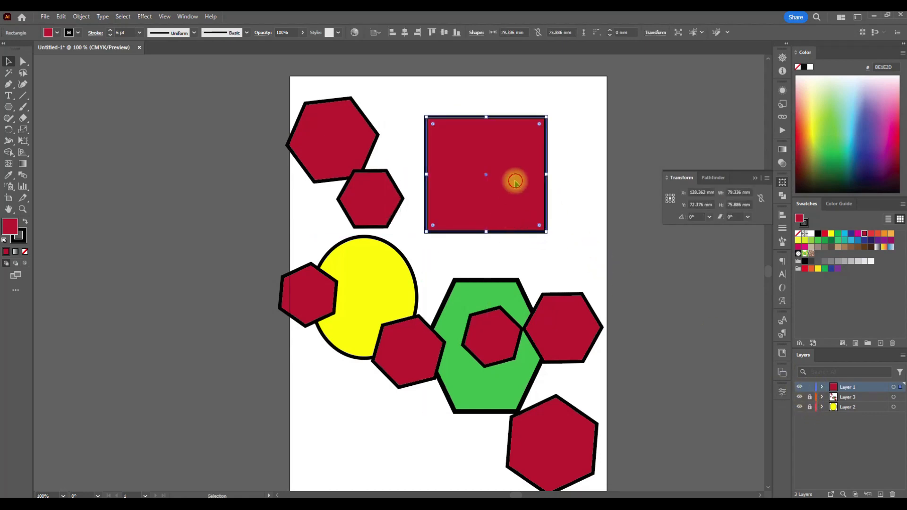
pyautogui.click(524, 419)
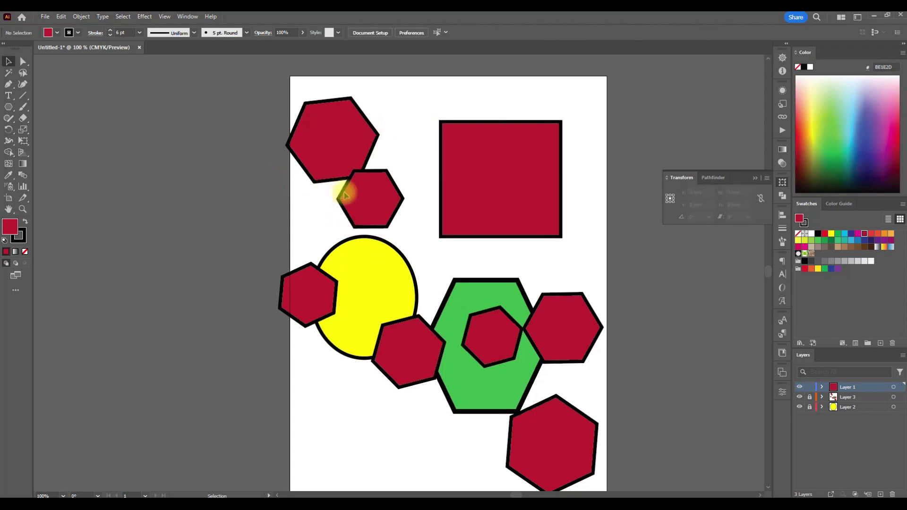
pyautogui.scroll(-2, 344, 195)
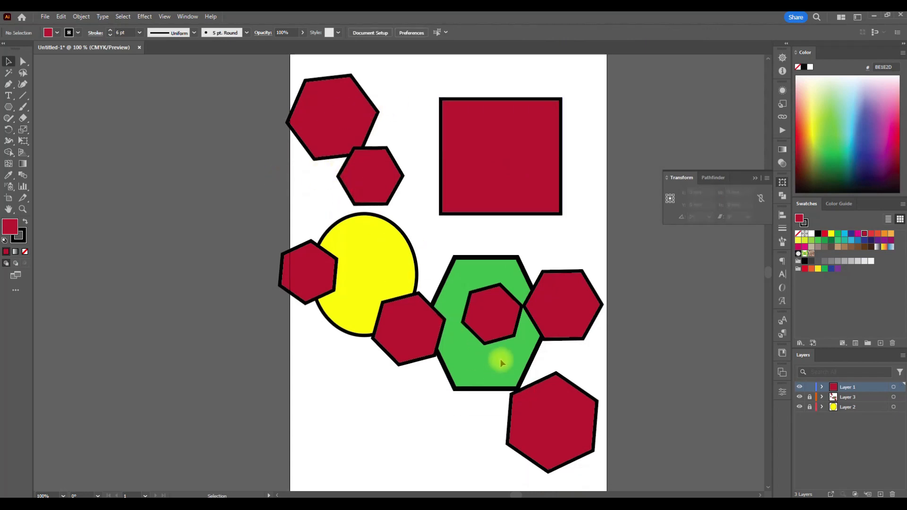
pyautogui.scroll(1, 500, 362)
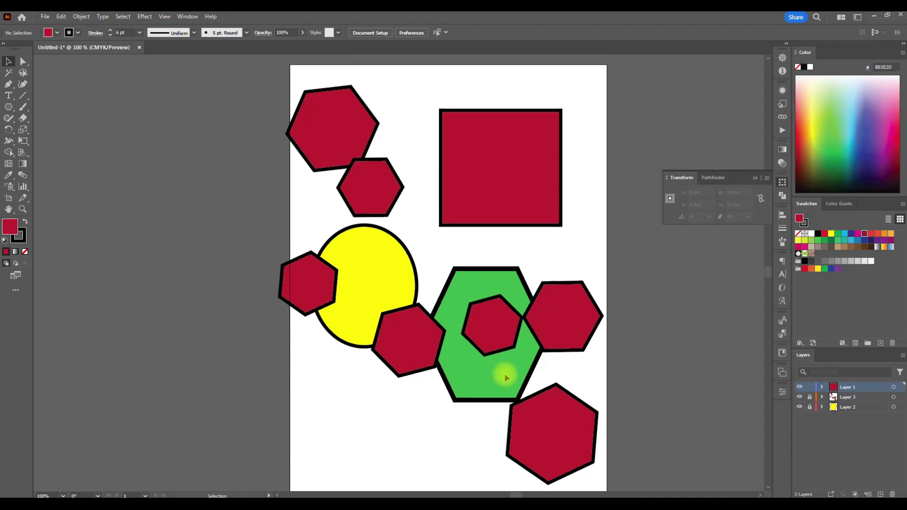
pyautogui.scroll(-1, 504, 373)
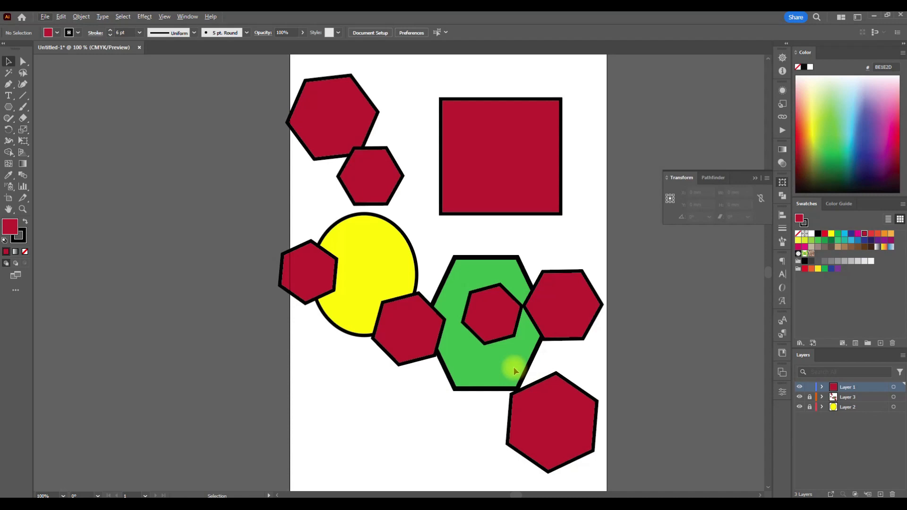
pyautogui.hscroll(2, 514, 366)
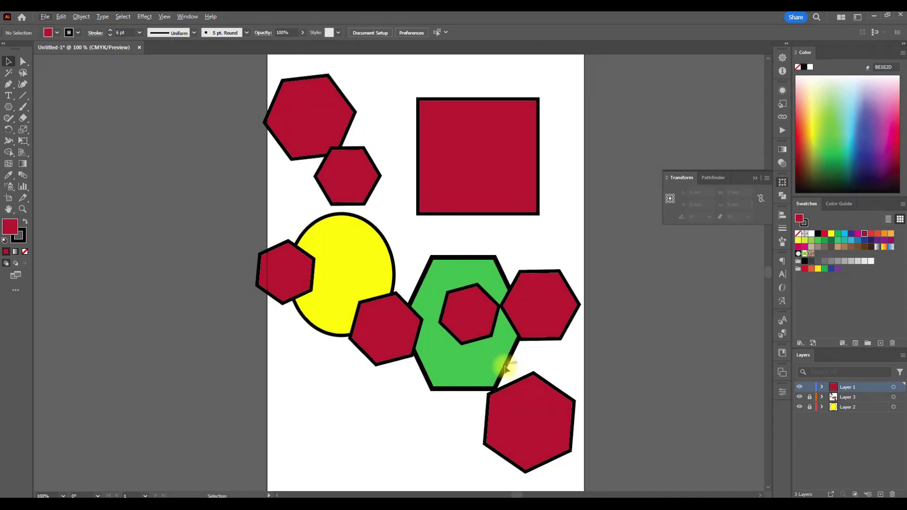